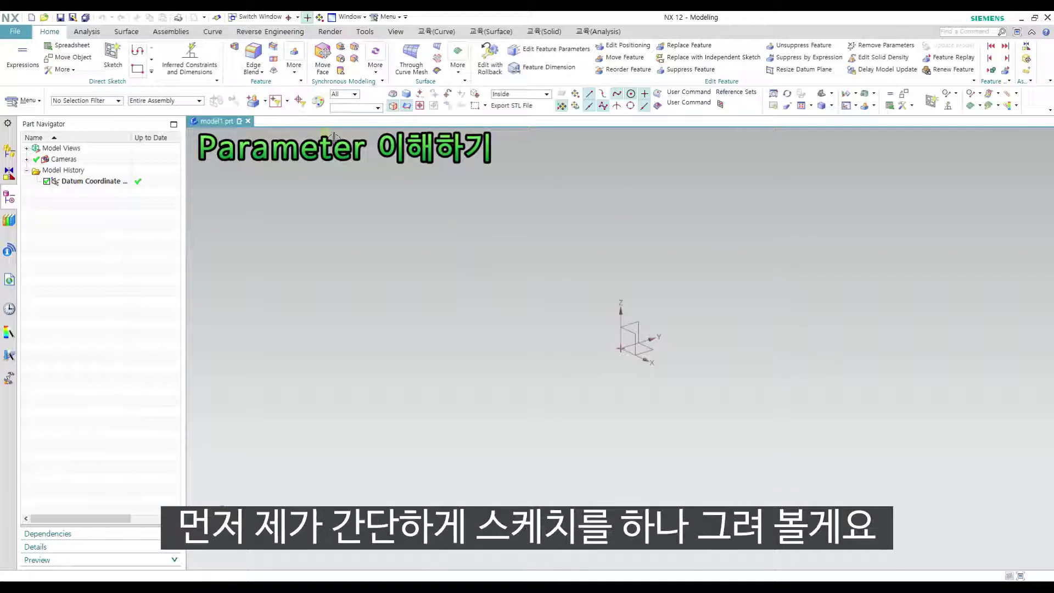
Start a sketch on the default XY plane and draw a rectangle about 63 mm high with one corner on the origin.
{"action": "left_click", "coordinate": [113, 55]}
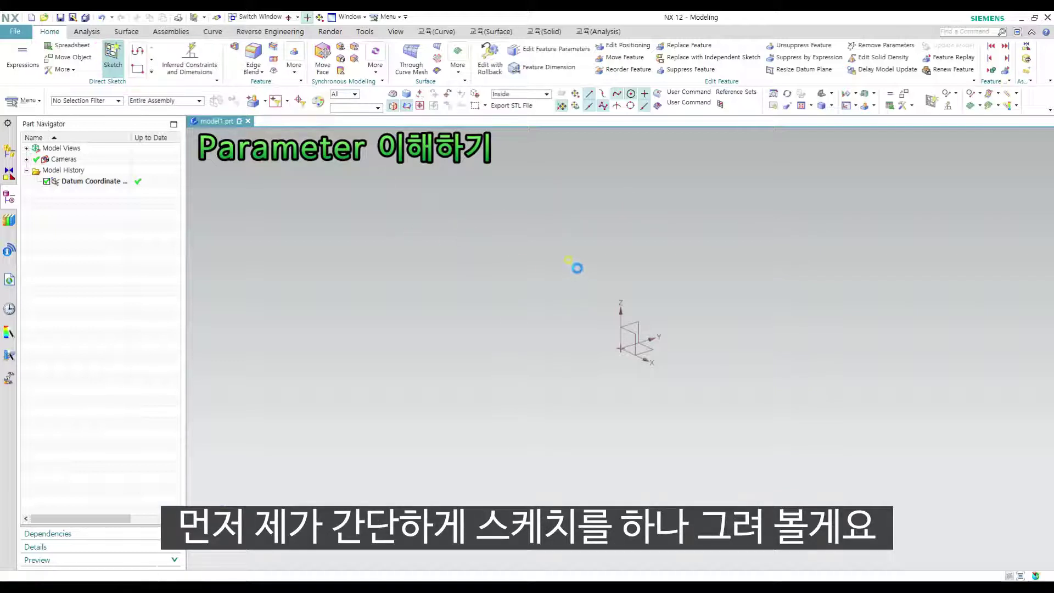
{"action": "middle_click", "coordinate": [573, 257]}
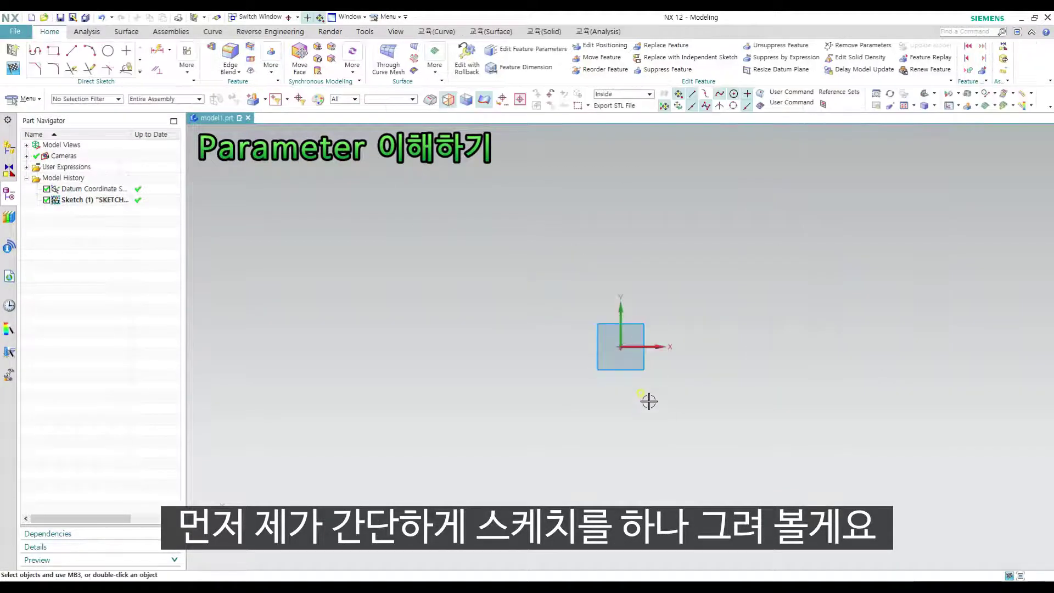
{"action": "key", "text": "r"}
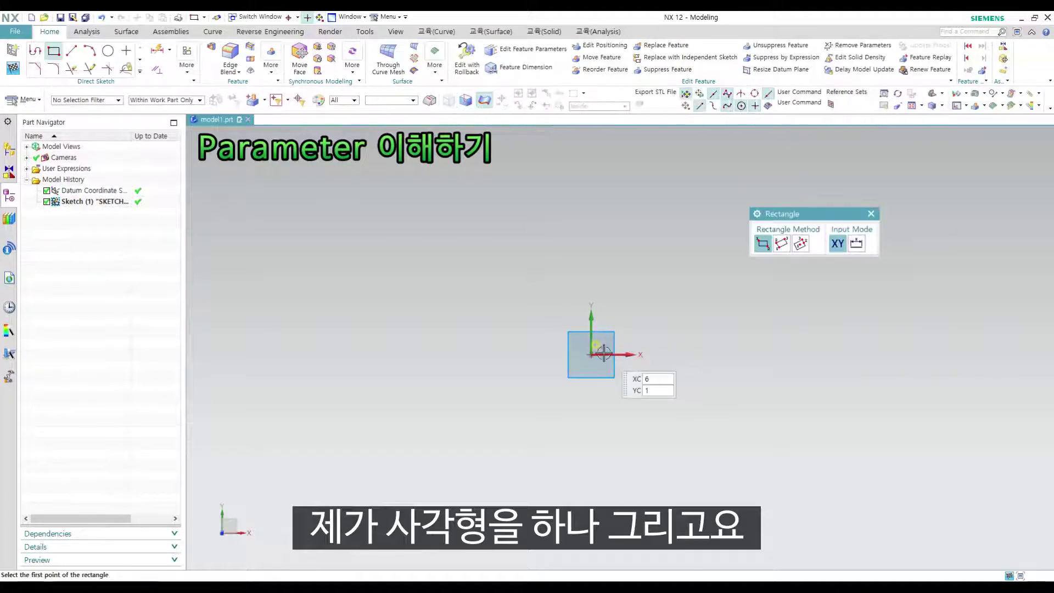
{"action": "left_click", "coordinate": [590, 354]}
{"action": "left_click", "coordinate": [721, 228]}
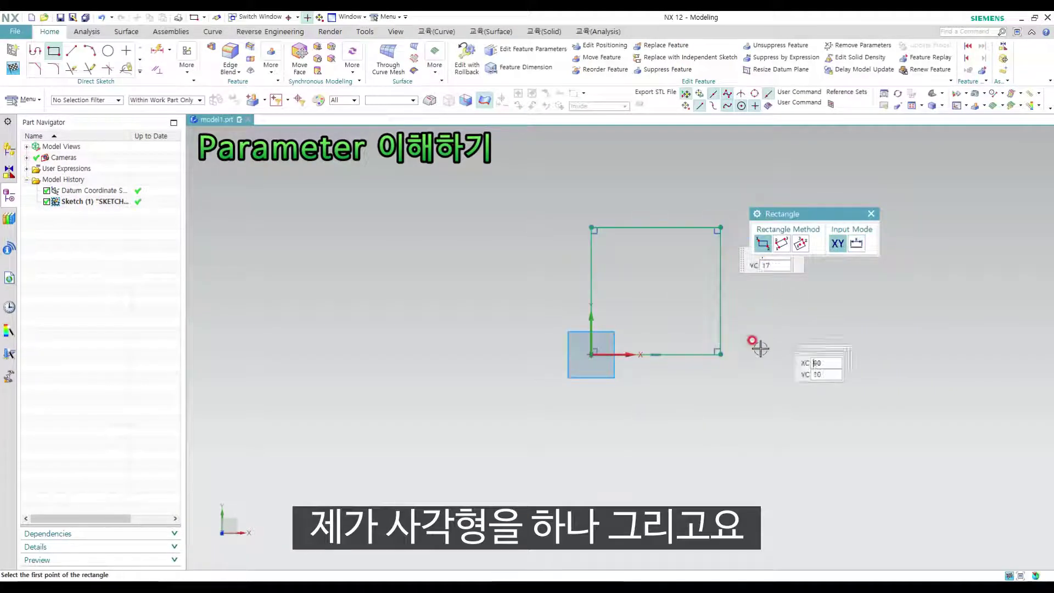
{"action": "middle_click", "coordinate": [744, 344]}
Dimension the rectangle's vertical side at 100 mm.
{"action": "key", "text": "d"}
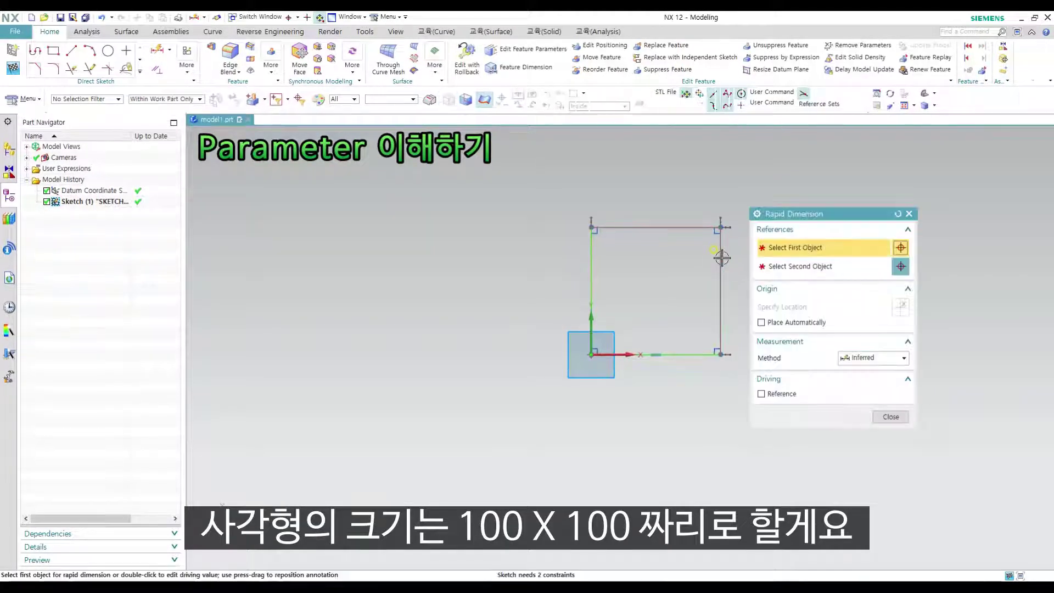
{"action": "left_click", "coordinate": [721, 265]}
{"action": "left_click", "coordinate": [763, 289]}
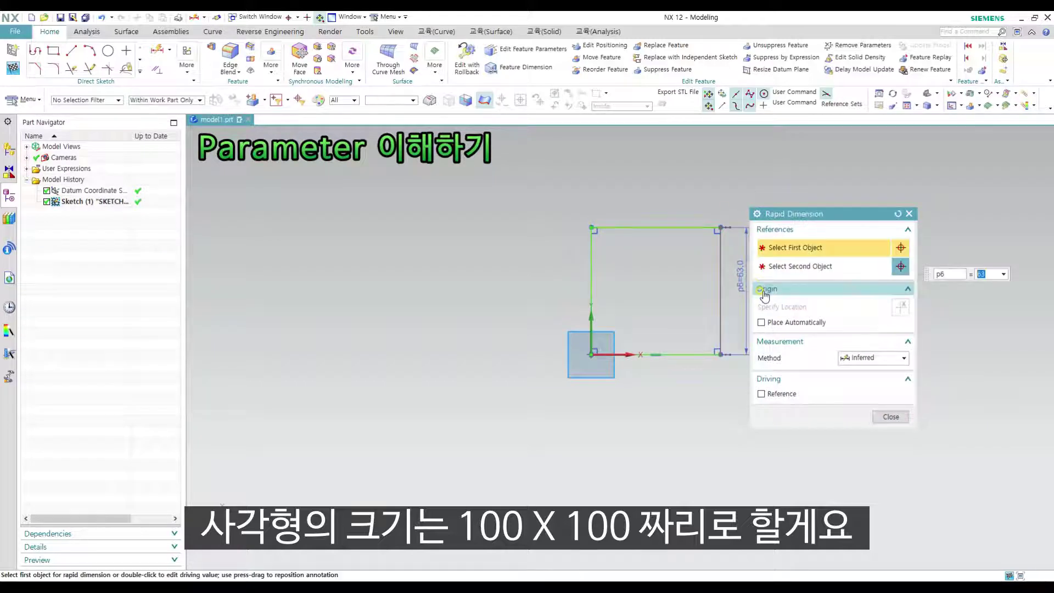
{"action": "type", "text": "100"}
{"action": "key", "text": "Return"}
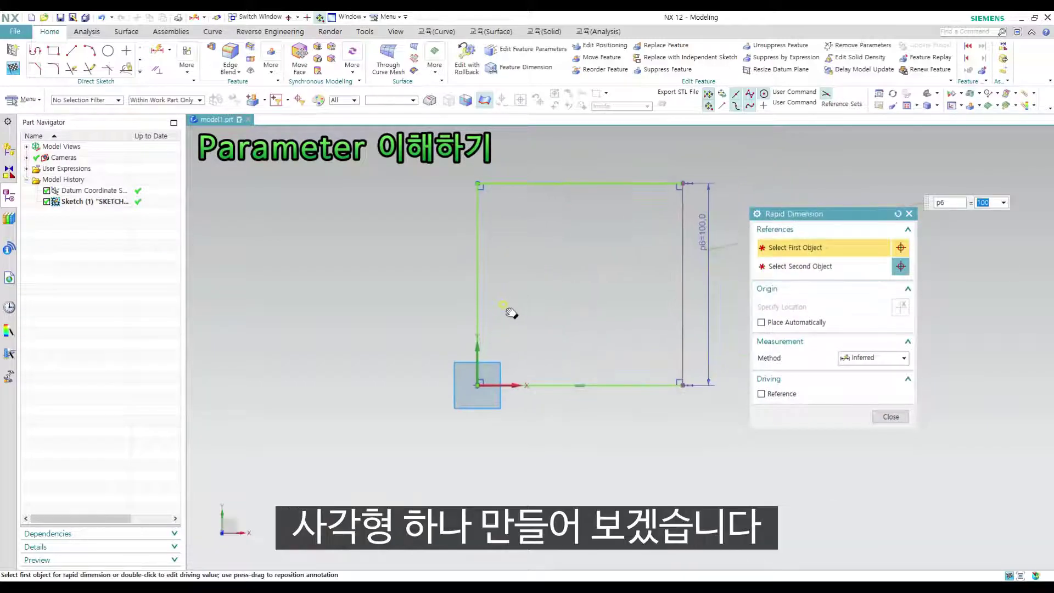
Dimension the rectangle's upper horizontal side at 100 mm and finish dimensioning.
{"action": "left_click", "coordinate": [526, 196]}
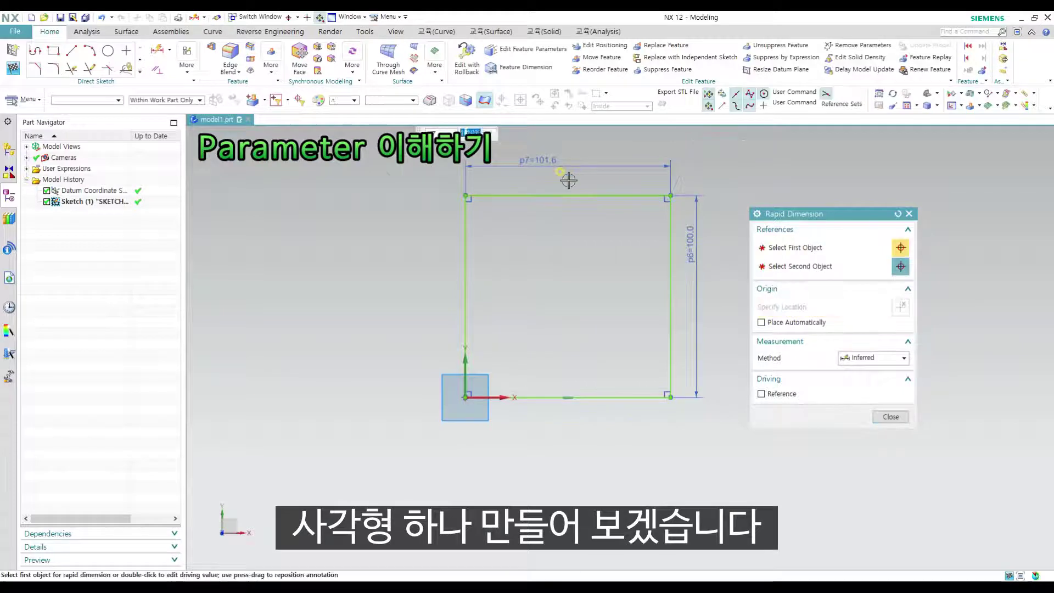
{"action": "left_click", "coordinate": [560, 173]}
{"action": "type", "text": "100"}
{"action": "key", "text": "Return"}
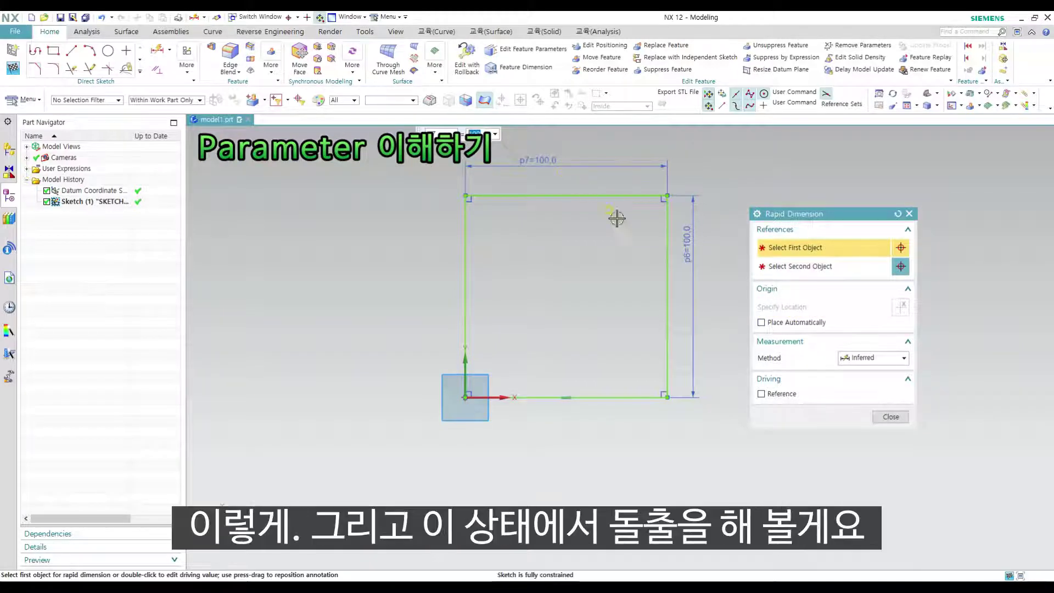
{"action": "left_click", "coordinate": [631, 261]}
{"action": "key", "text": "Escape"}
Extrude the square sketch from a start distance of 0 to an end distance of 100 mm.
{"action": "mouse_move", "coordinate": [712, 324]}
{"action": "middle_mouse_down"}
{"action": "mouse_move", "coordinate": [687, 249]}
{"action": "mouse_move", "coordinate": [686, 274]}
{"action": "middle_mouse_up"}
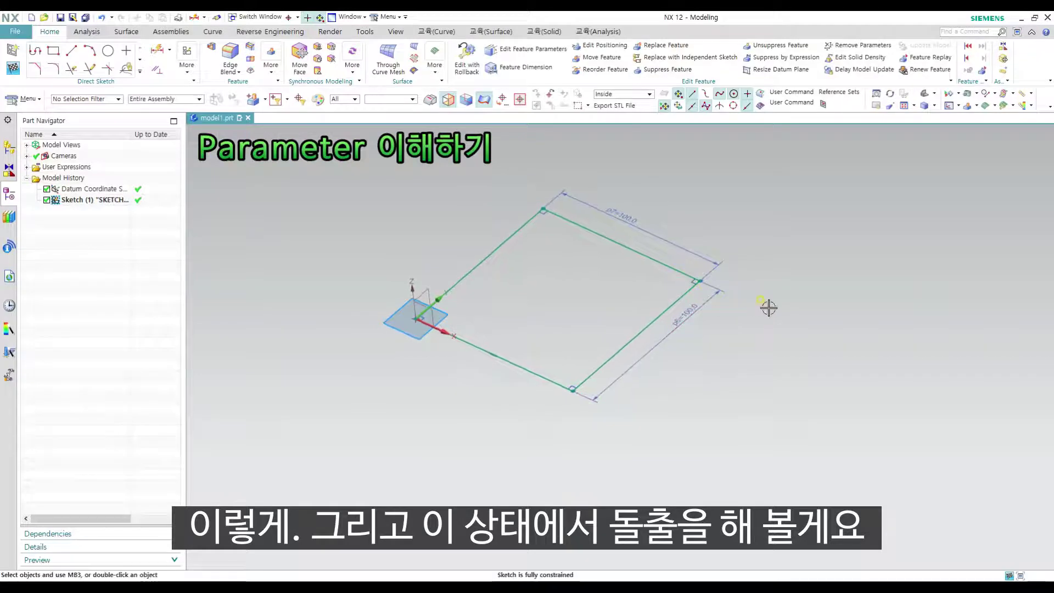
{"action": "key", "text": "x"}
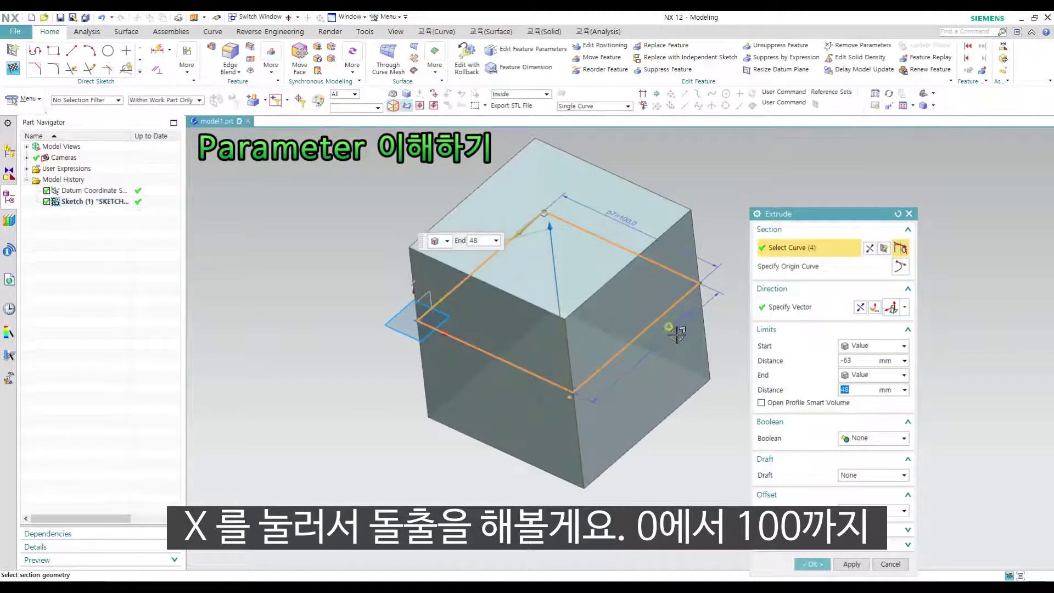
{"action": "left_click", "coordinate": [823, 363]}
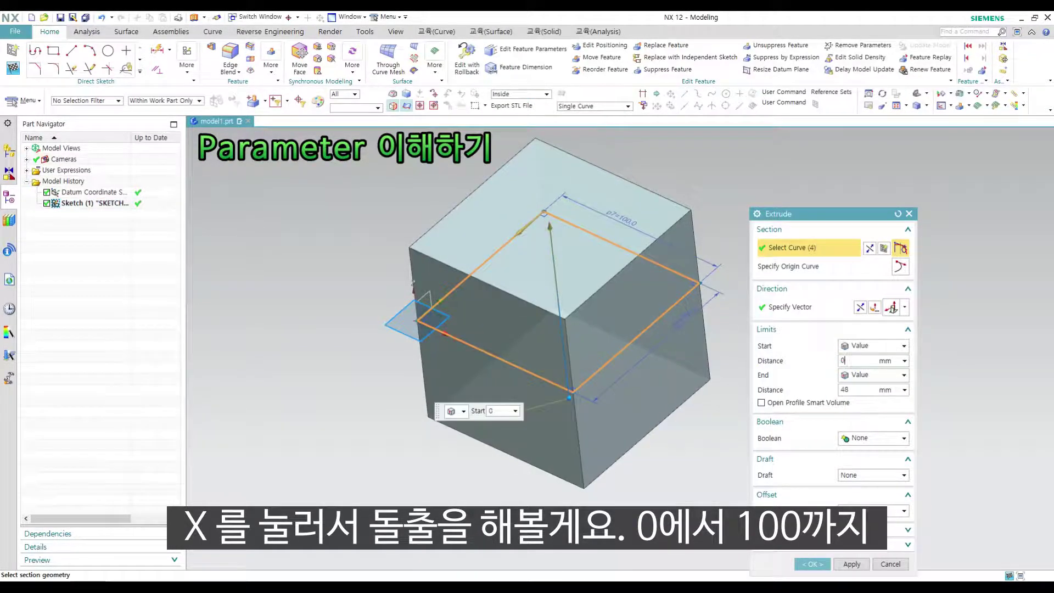
{"action": "type", "text": "0"}
{"action": "key", "text": "Tab"}
{"action": "key", "text": "Return"}
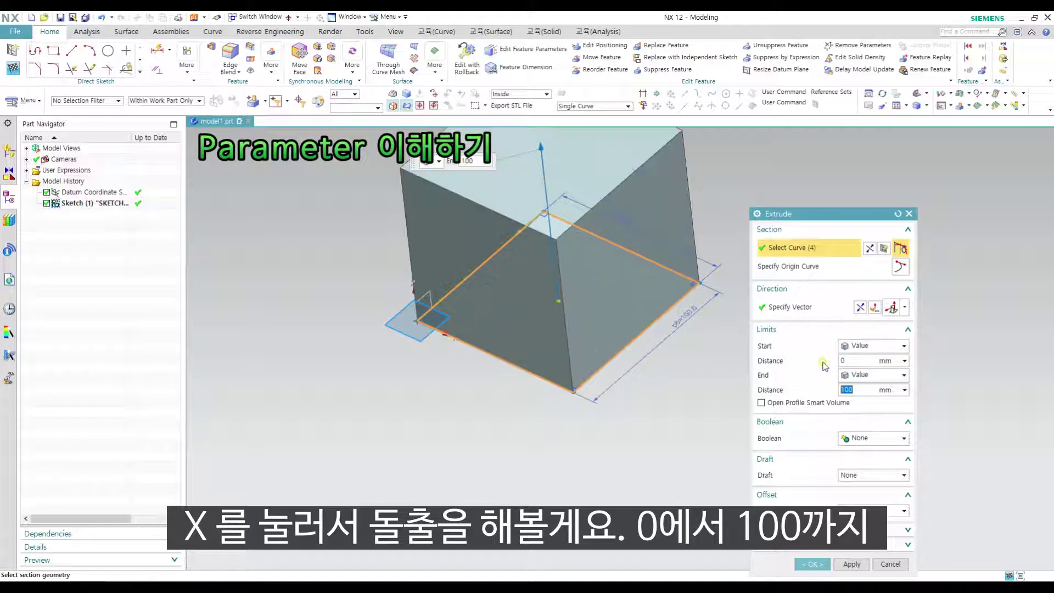
{"action": "middle_click_drag", "start_coordinate": [623, 365], "coordinate": [662, 384]}
{"action": "left_click", "coordinate": [810, 566]}
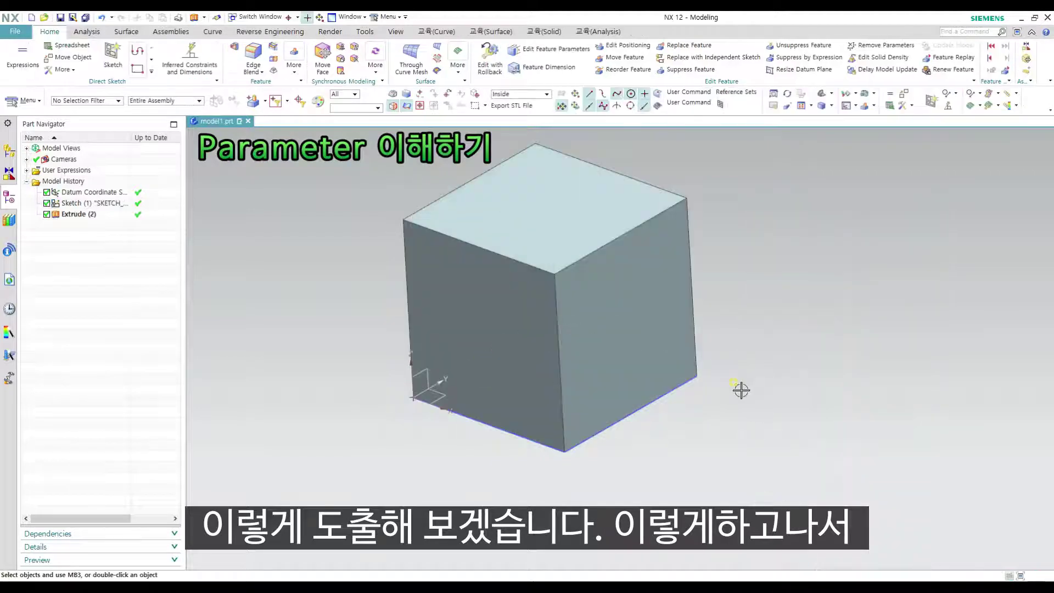
Create a new sketch on the top face of the block.
{"action": "middle_click_drag", "start_coordinate": [742, 388], "coordinate": [718, 416], "text": "shift"}
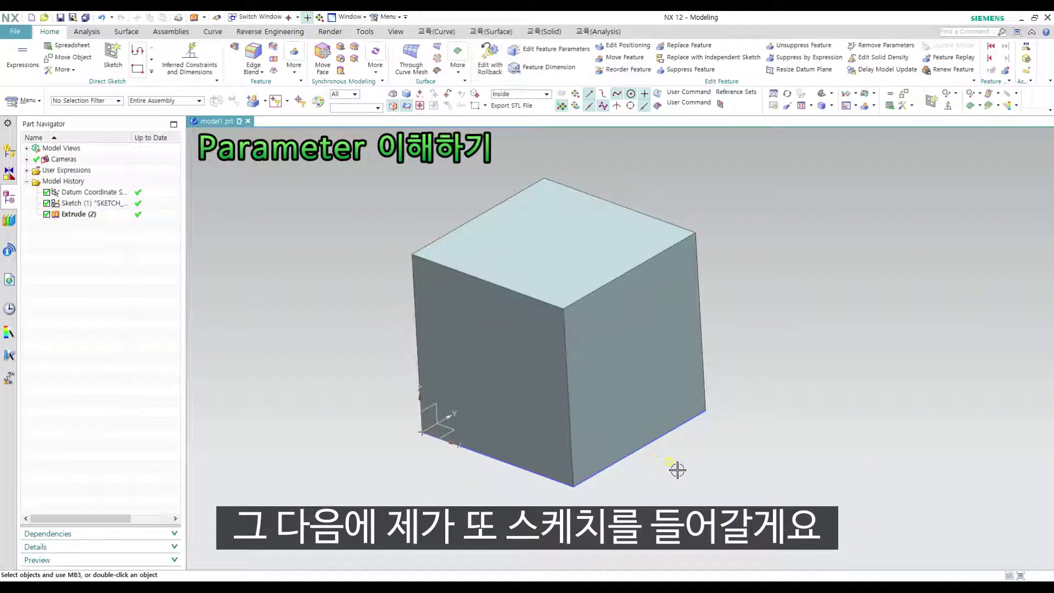
{"action": "middle_click_drag", "start_coordinate": [678, 470], "coordinate": [745, 412]}
{"action": "key", "text": "s"}
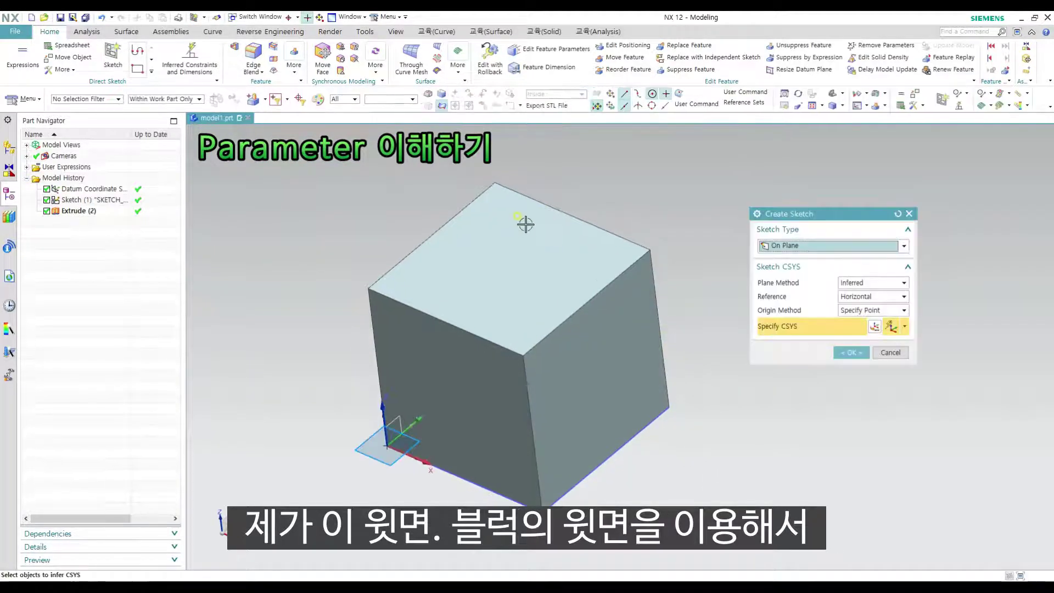
{"action": "left_click", "coordinate": [516, 224]}
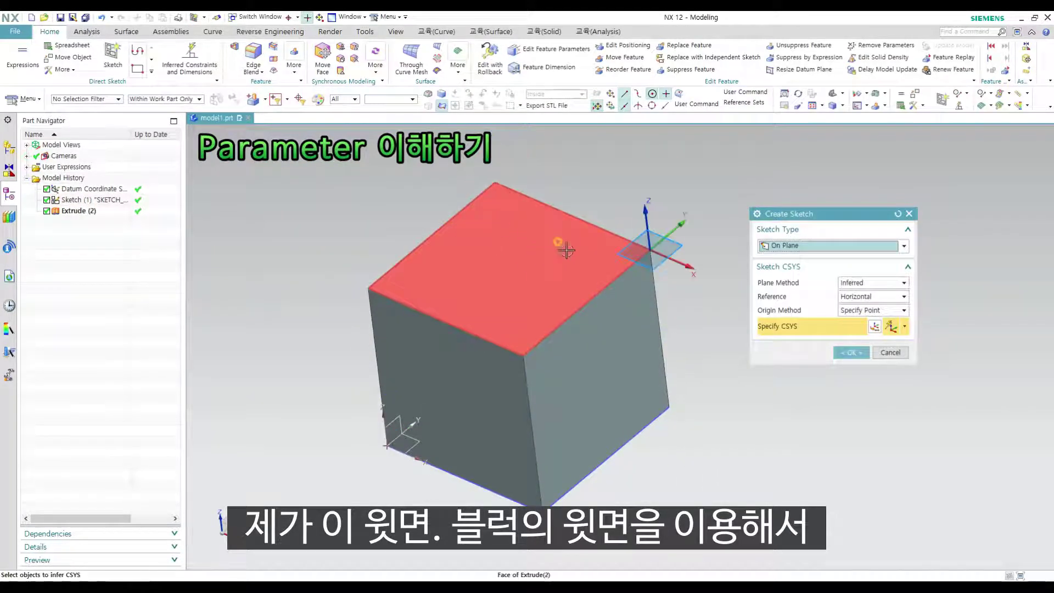
{"action": "left_click", "coordinate": [534, 232]}
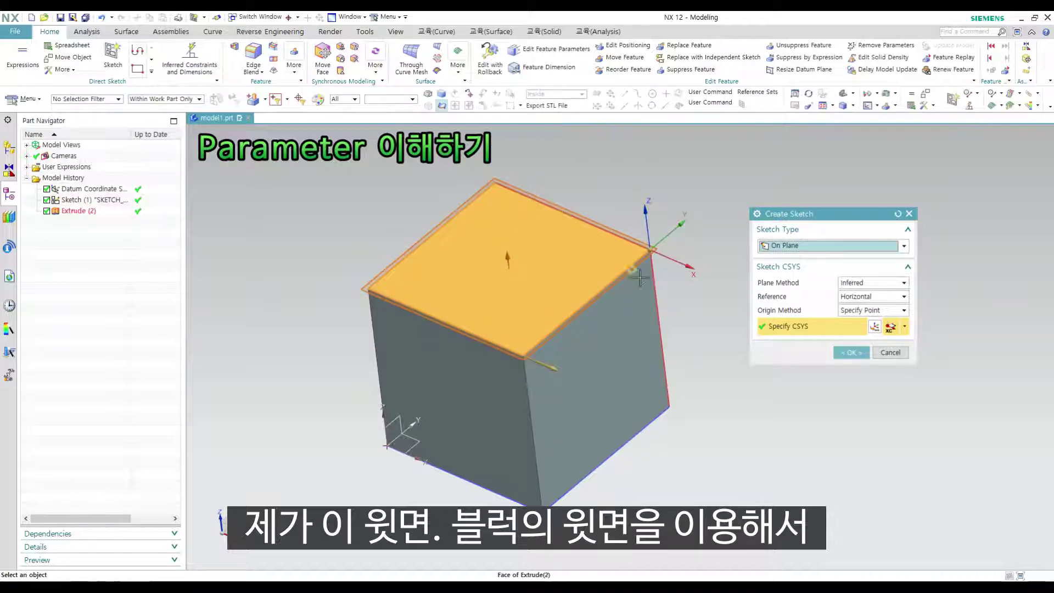
{"action": "left_click", "coordinate": [855, 352]}
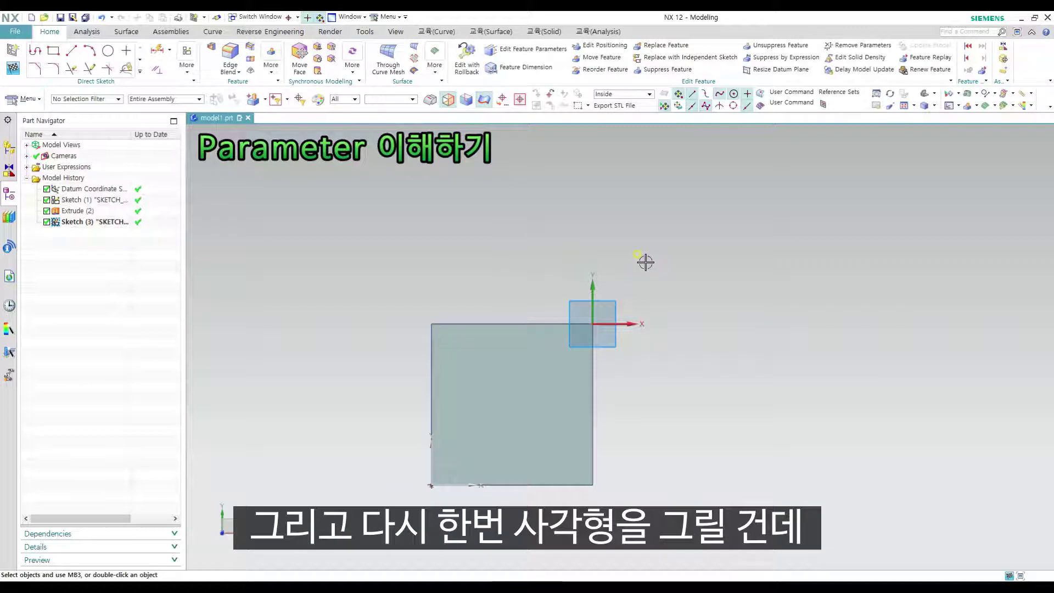
Draw a rectangle outward from the block's top corner at the sketch origin, away from the block.
{"action": "key", "text": "r"}
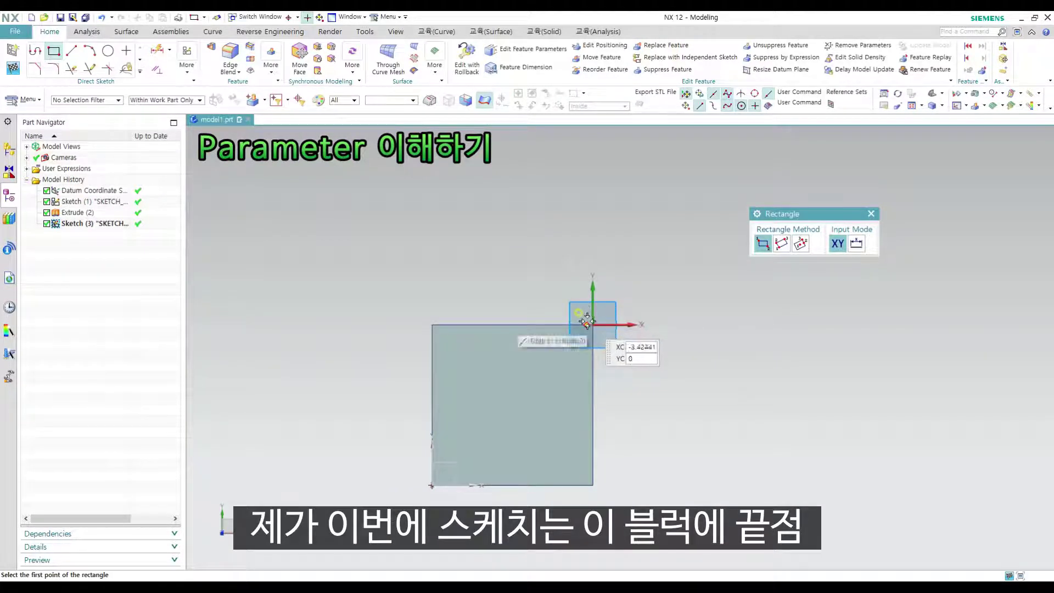
{"action": "middle_click_drag", "start_coordinate": [652, 347], "coordinate": [650, 318]}
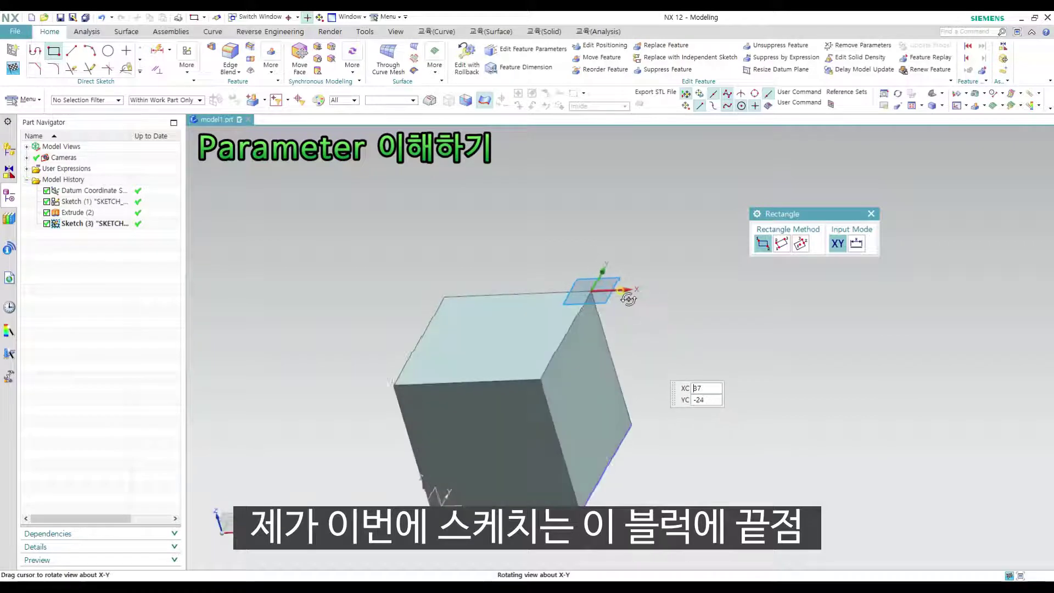
{"action": "left_click", "coordinate": [591, 291]}
{"action": "scroll", "coordinate": [568, 316], "scroll_direction": "down", "scroll_amount": 1}
{"action": "left_click", "coordinate": [706, 241]}
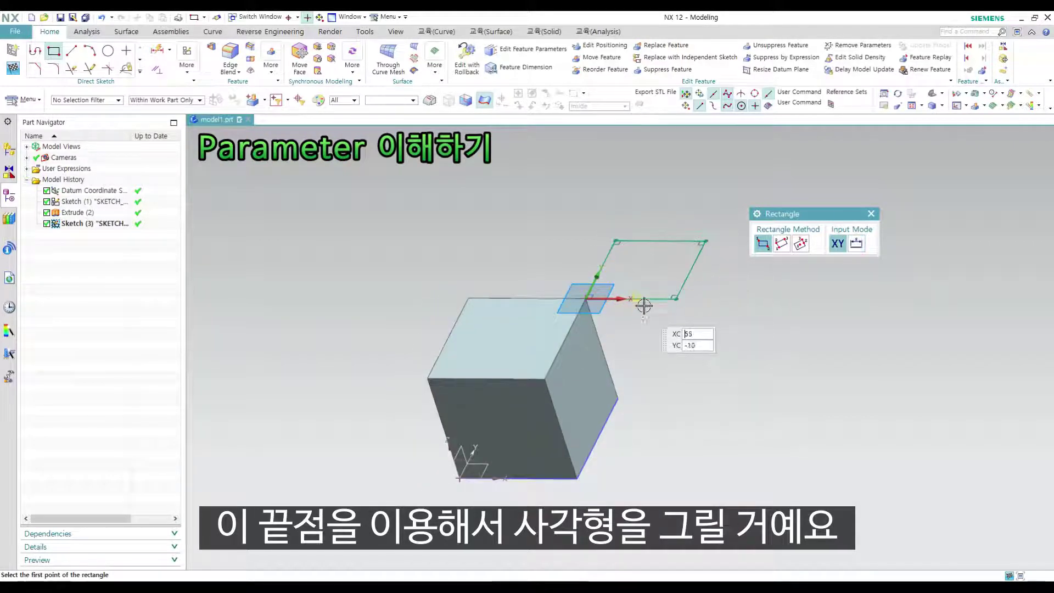
{"action": "key", "text": "Escape"}
Dimension the side of the new rectangle parallel to the Y axis at 50 mm.
{"action": "key", "text": "d"}
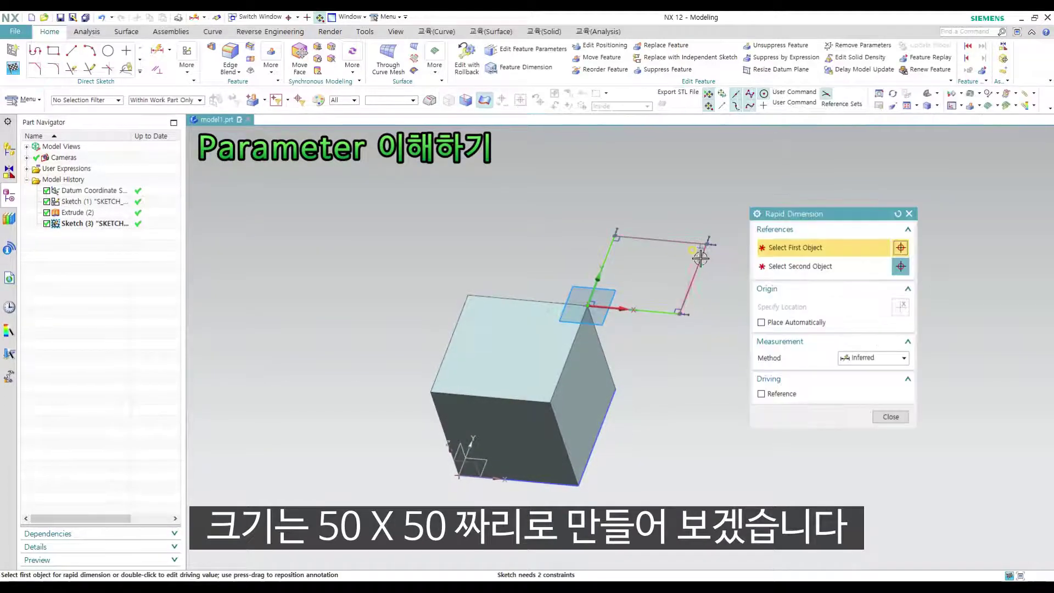
{"action": "left_click", "coordinate": [697, 269]}
{"action": "left_click", "coordinate": [739, 281]}
{"action": "type", "text": "50"}
{"action": "key", "text": "Return"}
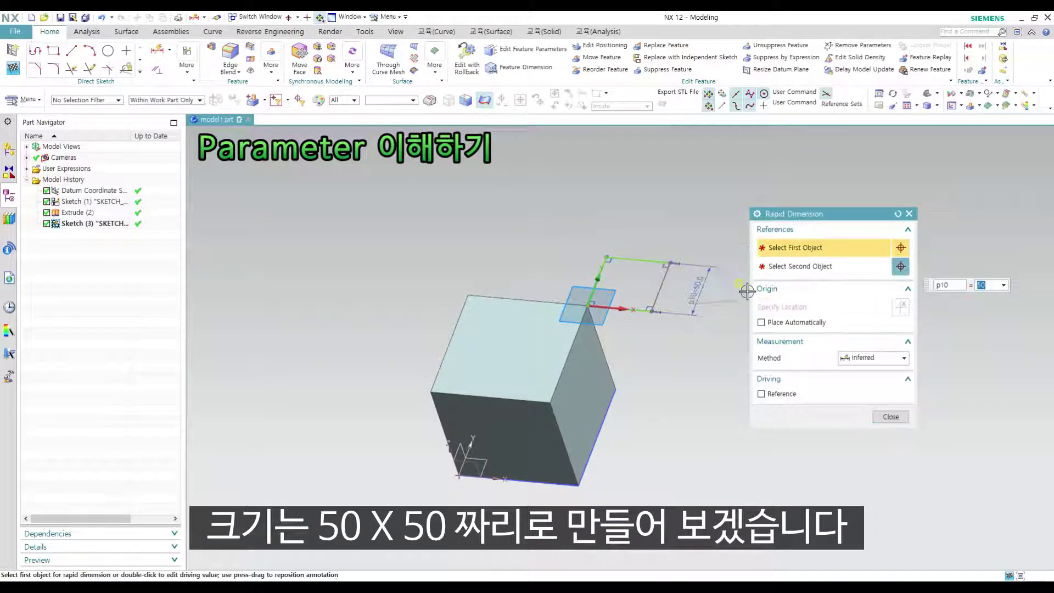
Dimension the side of the new rectangle parallel to the X axis at 50 mm and finish dimensioning.
{"action": "left_click", "coordinate": [650, 239]}
{"action": "left_click", "coordinate": [652, 235]}
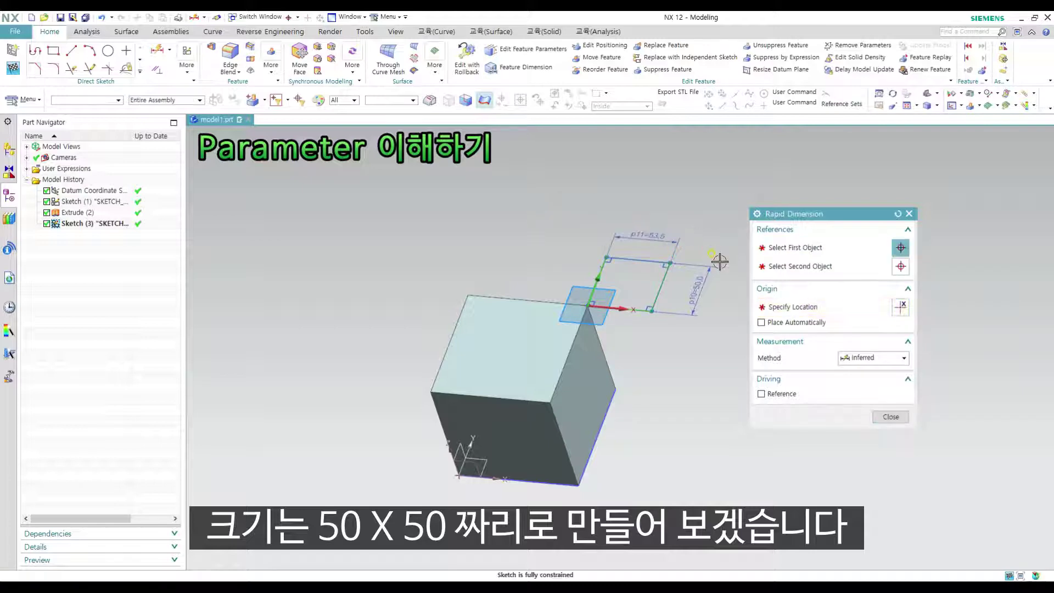
{"action": "key", "text": "Return"}
{"action": "middle_click_drag", "start_coordinate": [681, 258], "coordinate": [670, 277]}
{"action": "key", "text": "Escape"}
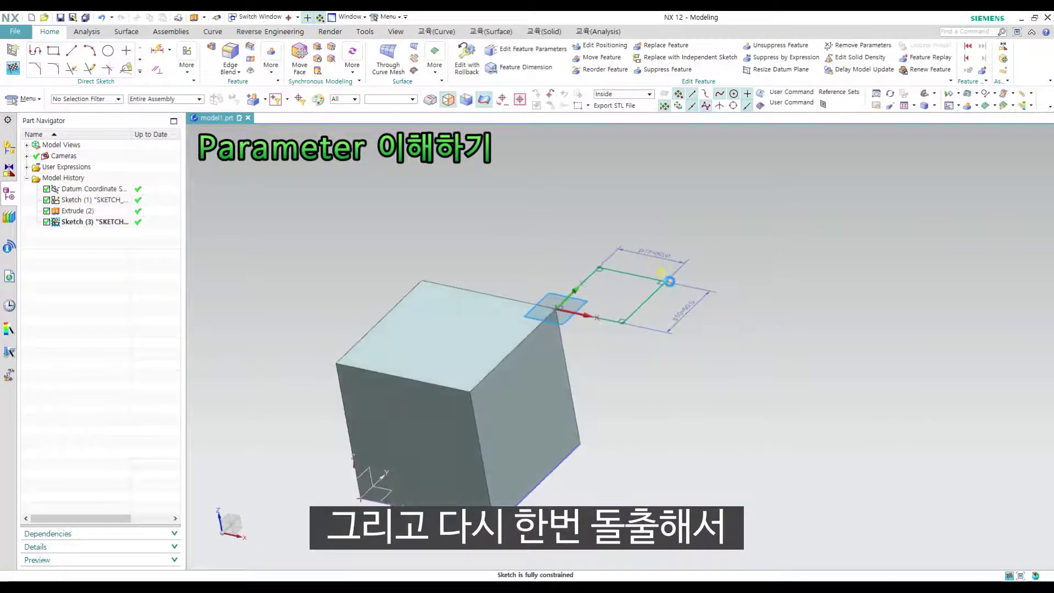
Extrude the small square sketch from 0 to 50 mm as a second block, with no Boolean operation.
{"action": "type", "text": "x50"}
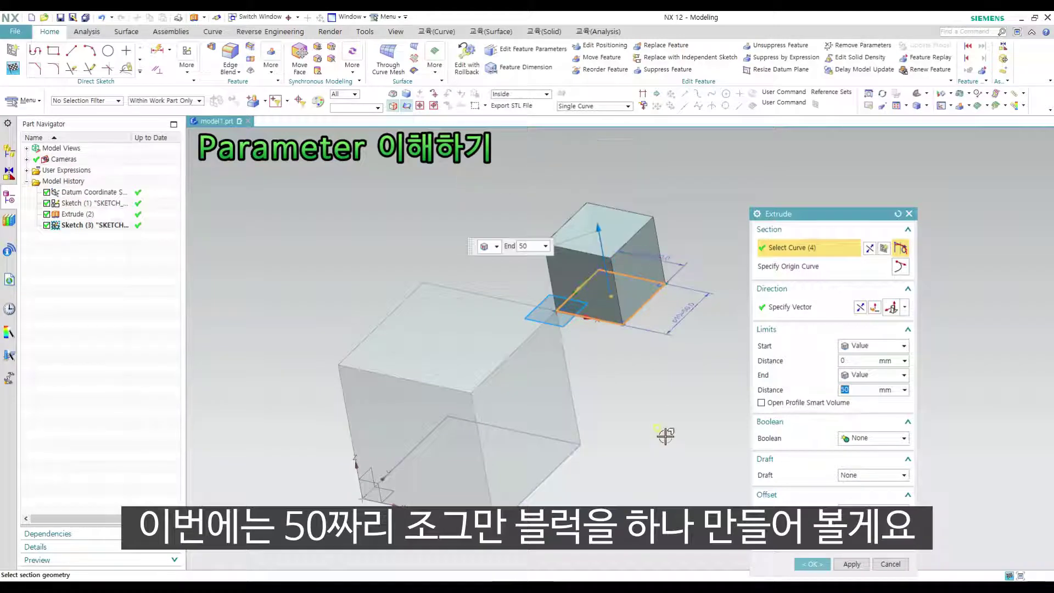
{"action": "left_click", "coordinate": [815, 564]}
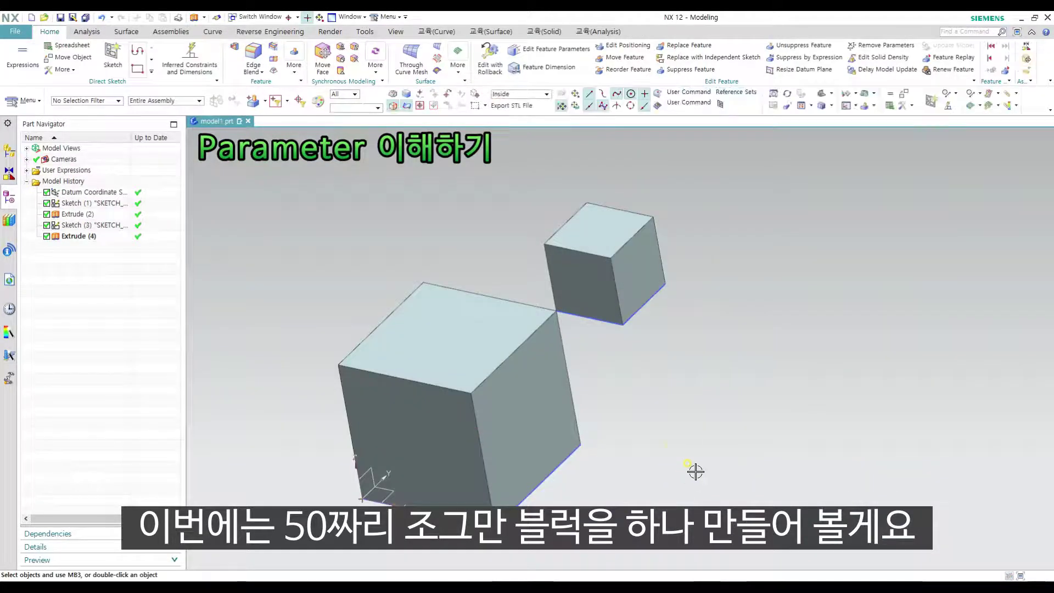
{"action": "middle_click_drag", "start_coordinate": [690, 467], "coordinate": [695, 452]}
{"action": "middle_click_drag", "start_coordinate": [650, 390], "coordinate": [626, 353]}
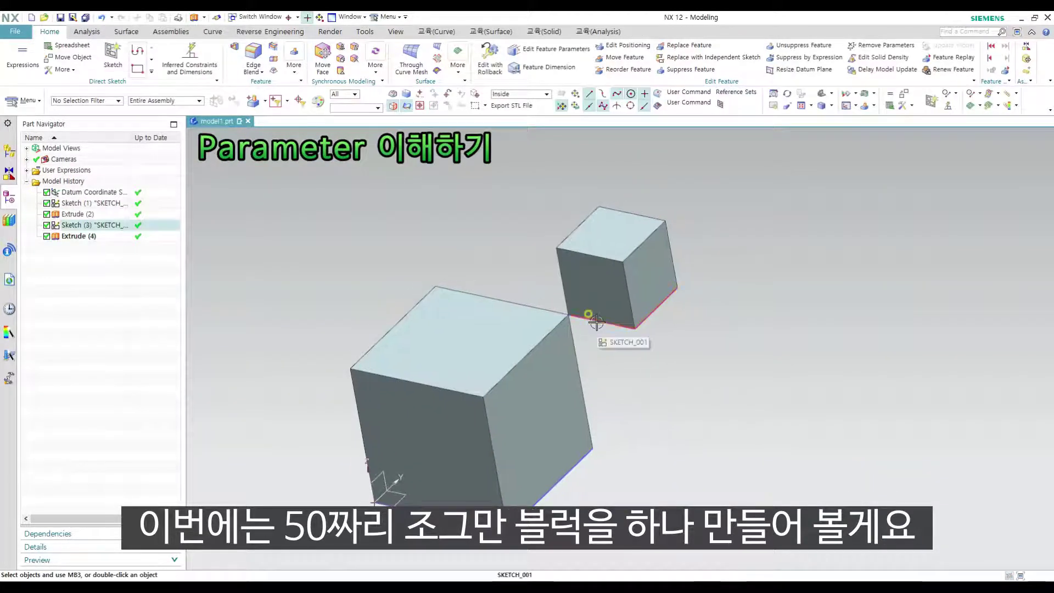
{"action": "middle_click_drag", "start_coordinate": [513, 287], "coordinate": [558, 365]}
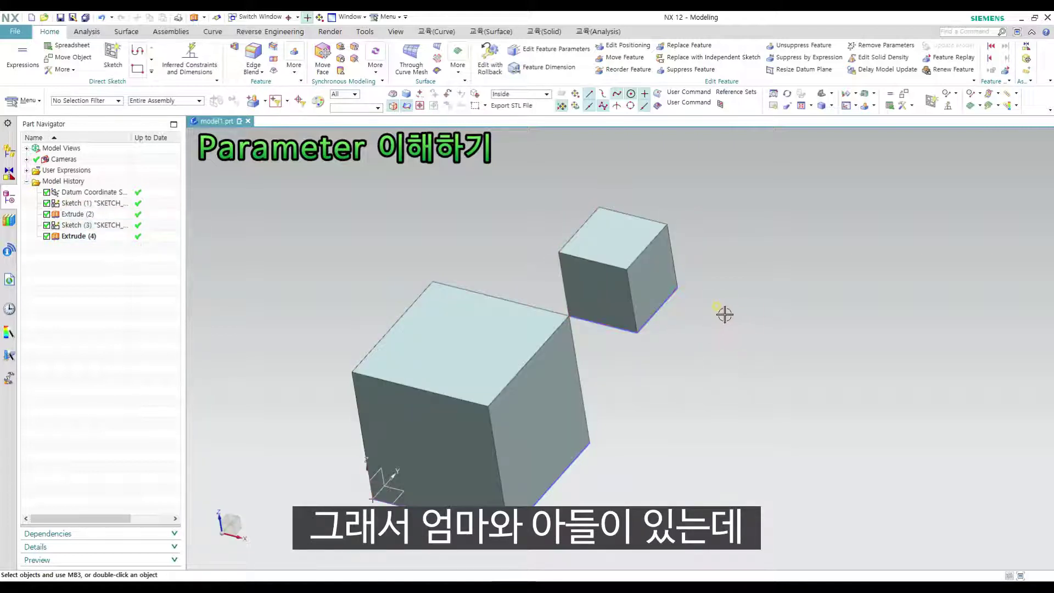
{"action": "middle_click_drag", "start_coordinate": [725, 314], "coordinate": [661, 369]}
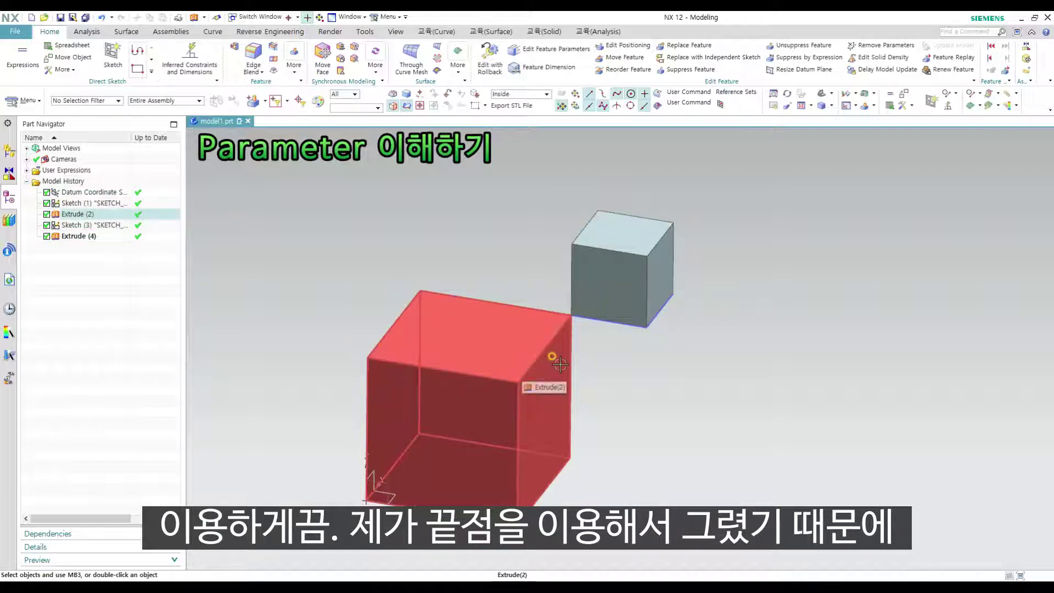
Open the large block's base sketch for editing and set its horizontal dimension to 70 mm.
{"action": "double_click", "coordinate": [569, 456]}
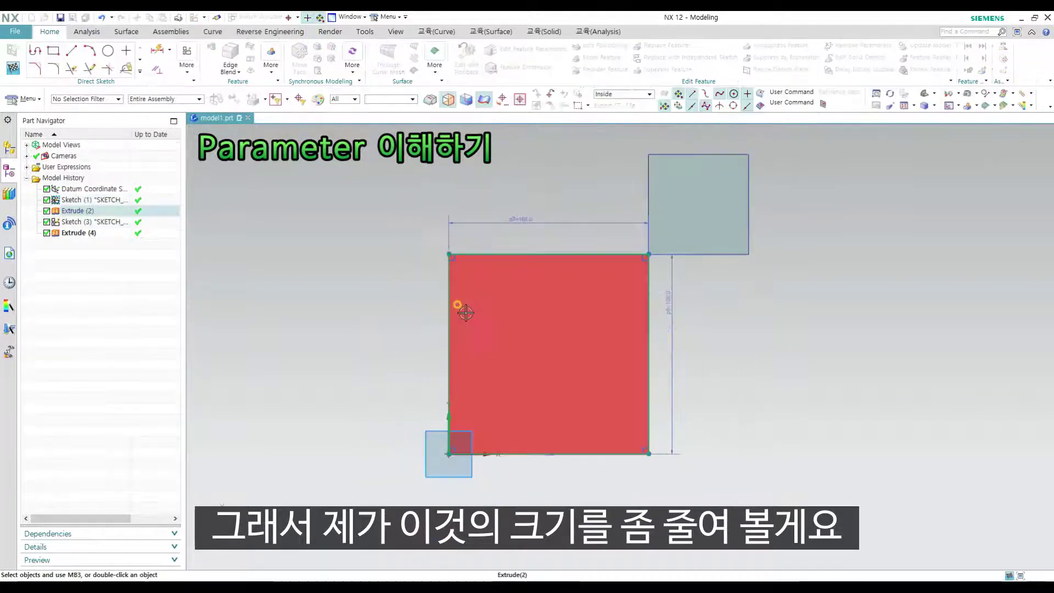
{"action": "double_click", "coordinate": [525, 243]}
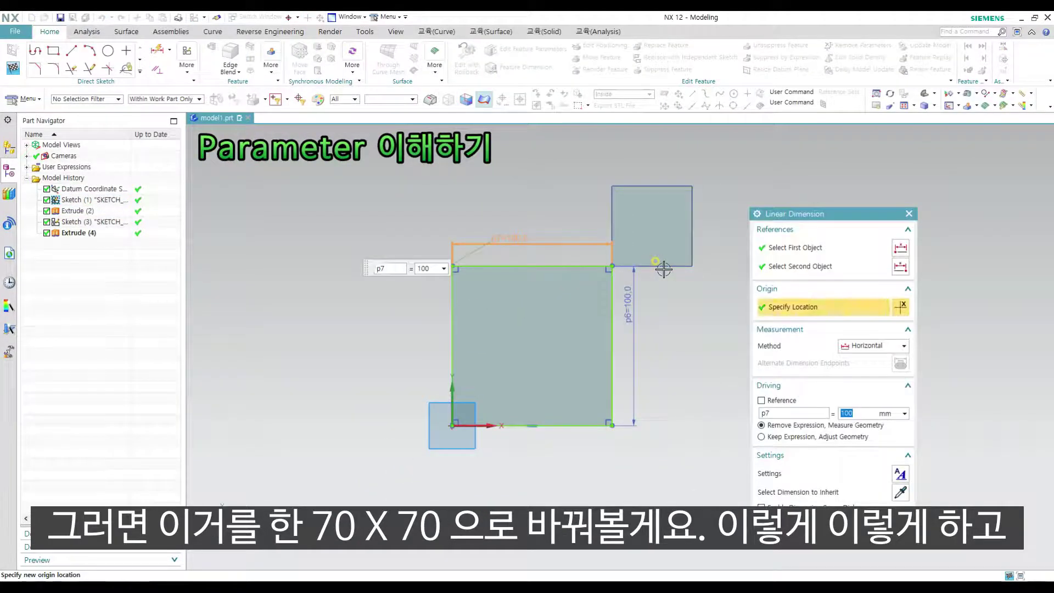
{"action": "type", "text": "70"}
{"action": "key", "text": "Return"}
{"action": "middle_click", "coordinate": [580, 299]}
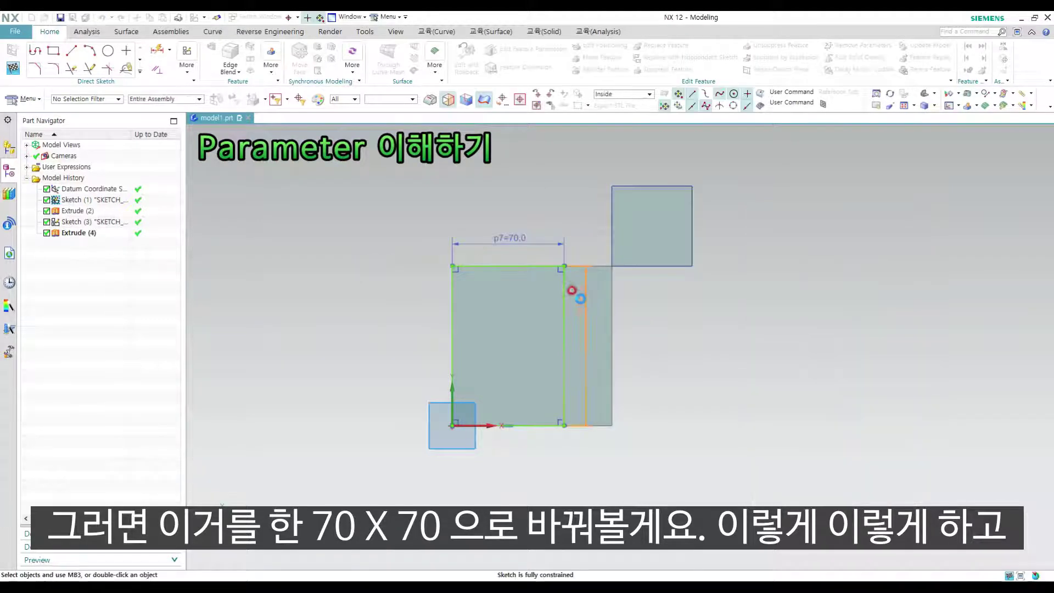
Set the vertical dimension of the large block's base sketch to 70 mm.
{"action": "double_click", "coordinate": [578, 298]}
{"action": "type", "text": "70"}
{"action": "key", "text": "Return"}
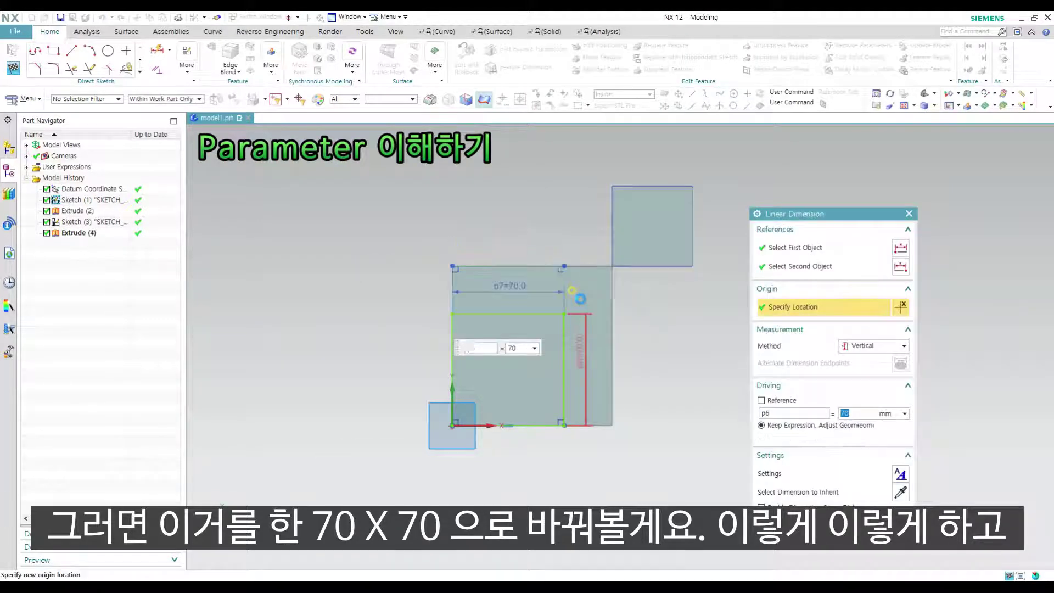
Close the dimension edit and finish the large block's base sketch so that both blocks update.
{"action": "middle_click", "coordinate": [670, 400]}
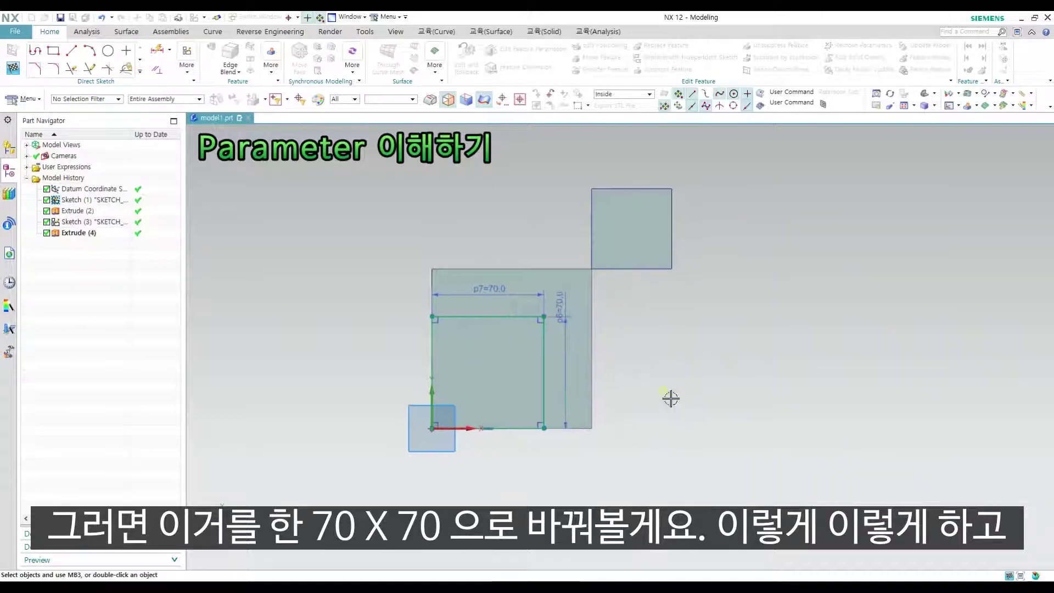
{"action": "key", "text": "ctrl+q"}
{"action": "mouse_move", "coordinate": [670, 400]}
{"action": "middle_mouse_down"}
{"action": "mouse_move", "coordinate": [654, 346]}
{"action": "mouse_move", "coordinate": [604, 311]}
{"action": "mouse_move", "coordinate": [624, 348]}
{"action": "middle_mouse_up"}
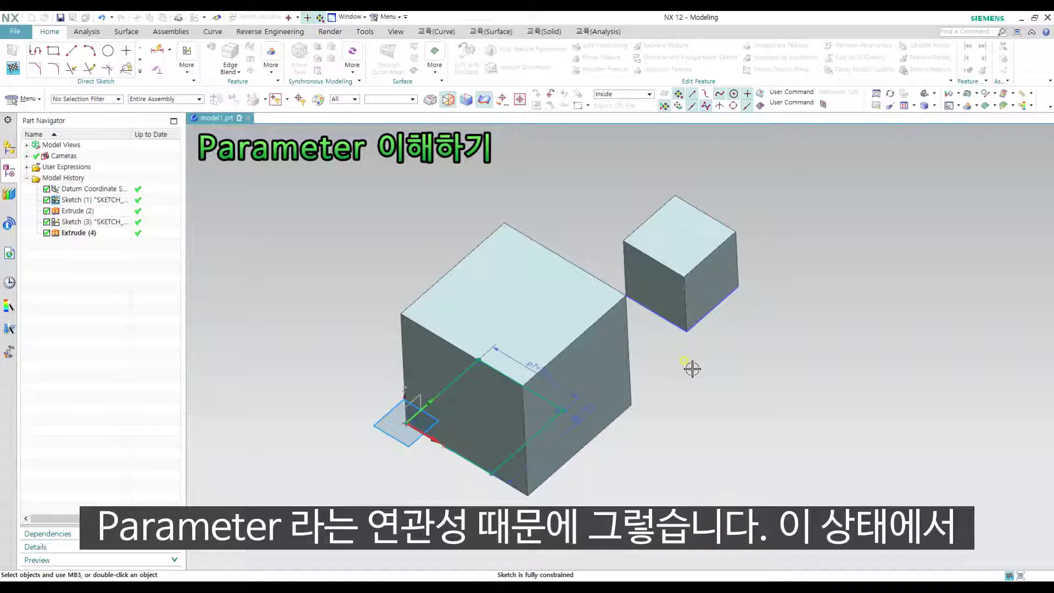
{"action": "left_click", "coordinate": [15, 68]}
Hide the large block to expose its base sketch, pick that sketch and clear the selection.
{"action": "mouse_move", "coordinate": [501, 348]}
{"action": "middle_mouse_down"}
{"action": "mouse_move", "coordinate": [510, 336]}
{"action": "mouse_move", "coordinate": [530, 349]}
{"action": "middle_mouse_up"}
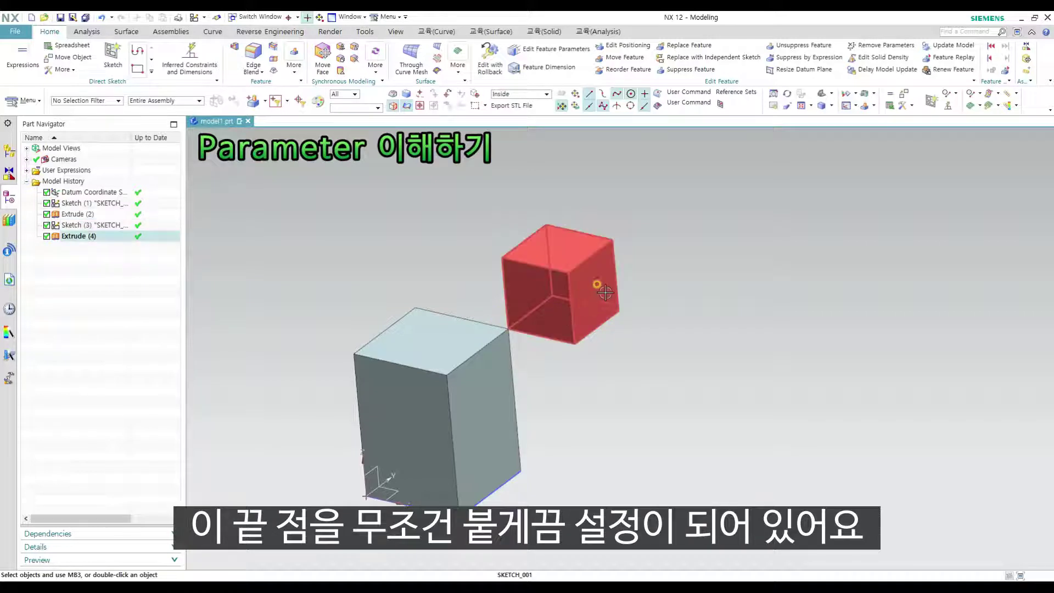
{"action": "middle_click_drag", "start_coordinate": [598, 285], "coordinate": [603, 313]}
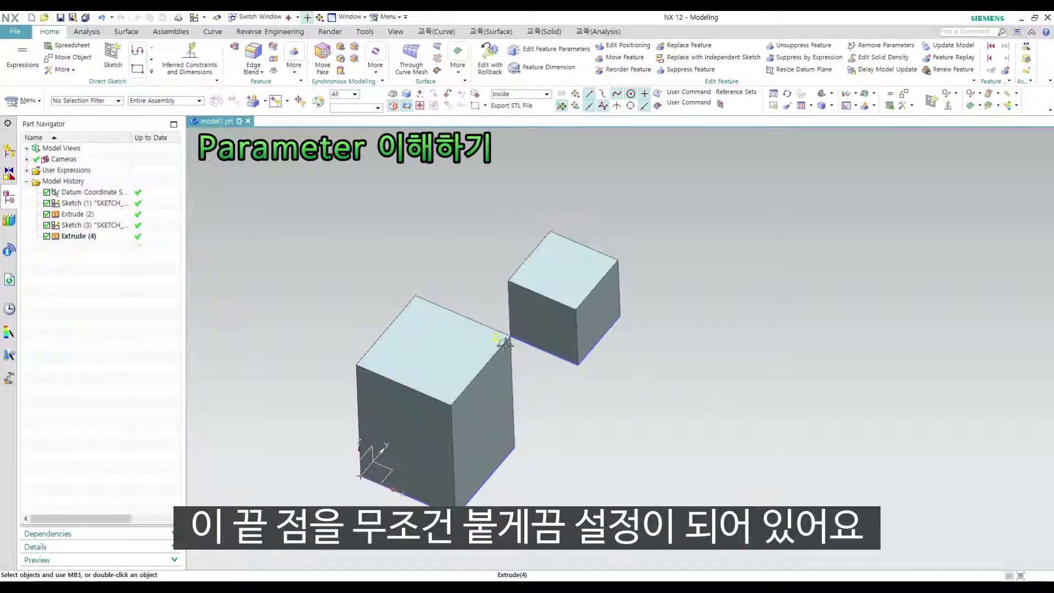
{"action": "middle_click_drag", "start_coordinate": [579, 364], "coordinate": [604, 337], "text": "shift"}
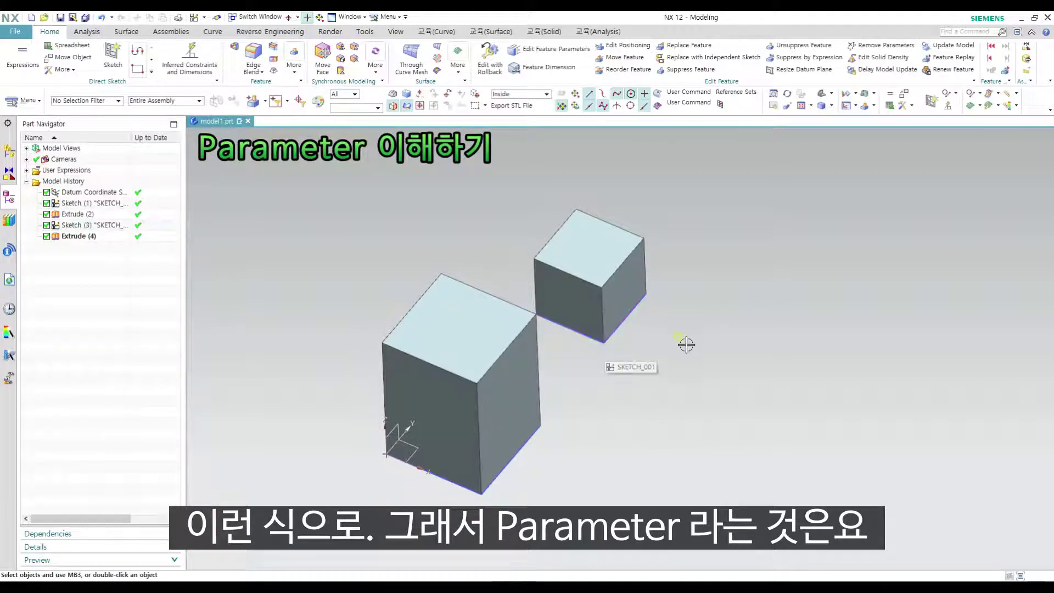
{"action": "middle_click_drag", "start_coordinate": [597, 372], "coordinate": [573, 348]}
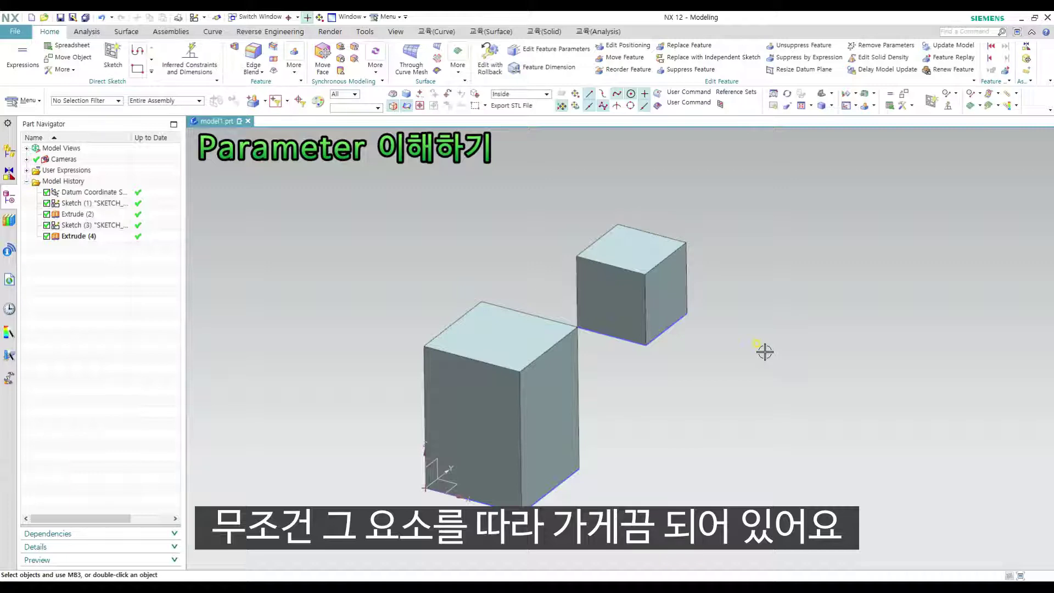
{"action": "left_click", "coordinate": [521, 367]}
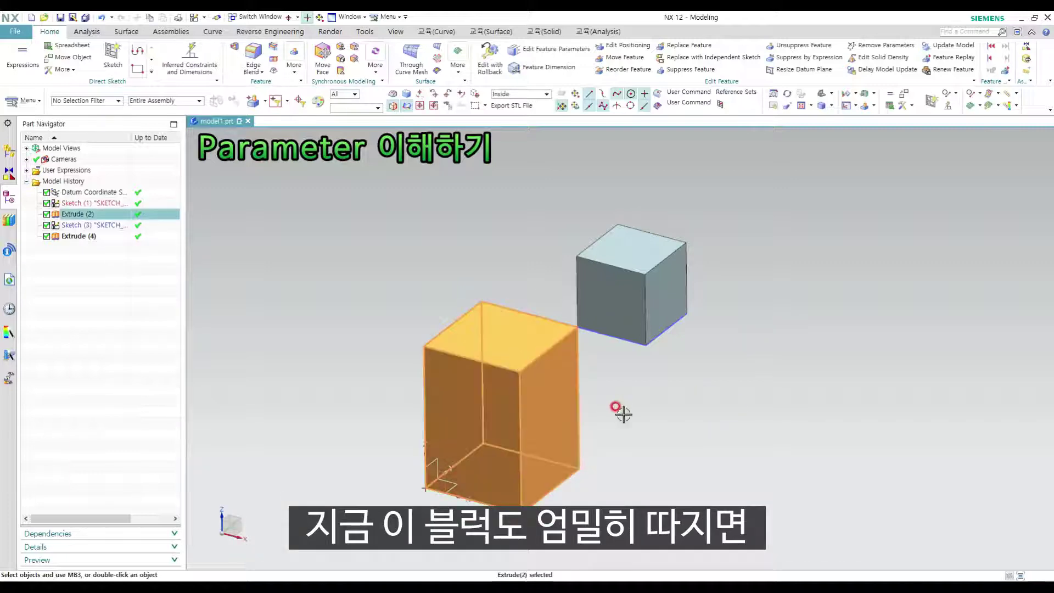
{"action": "key", "text": "ctrl+b"}
{"action": "left_click", "coordinate": [555, 461]}
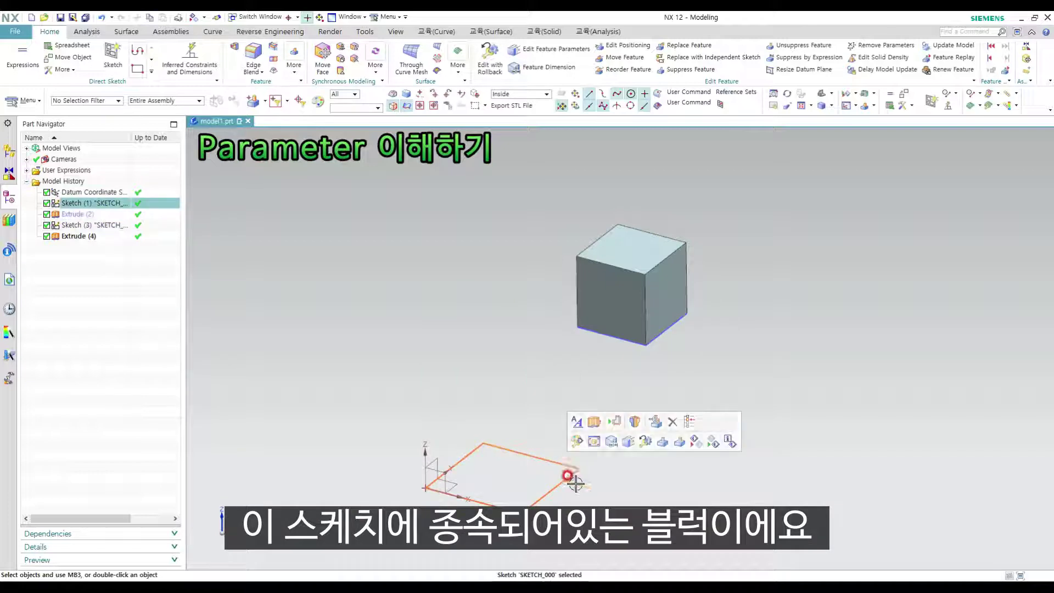
{"action": "key", "text": "Escape"}
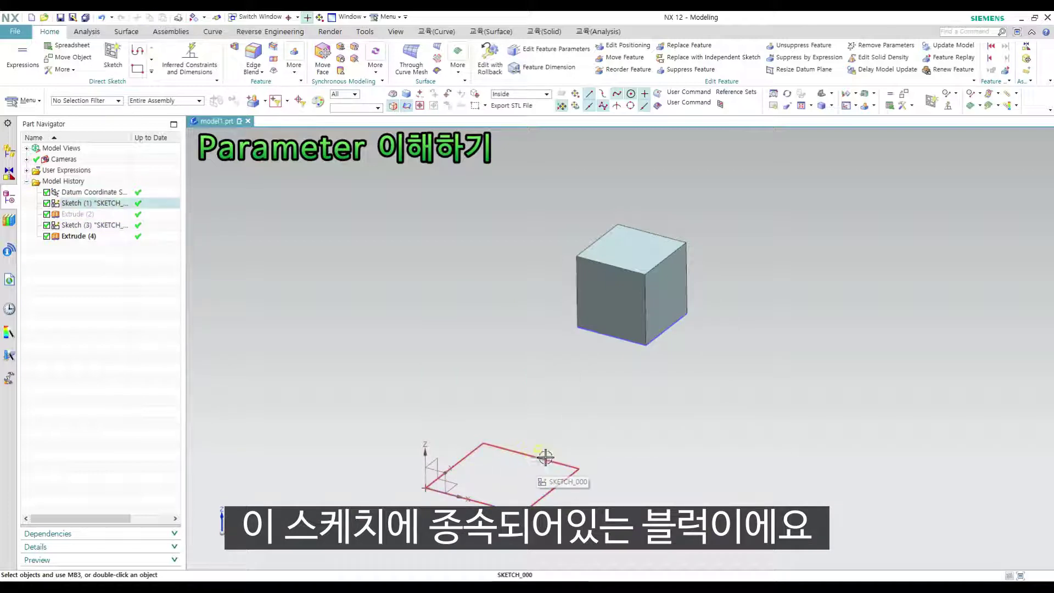
{"action": "middle_click_drag", "start_coordinate": [553, 426], "coordinate": [559, 405], "text": "shift"}
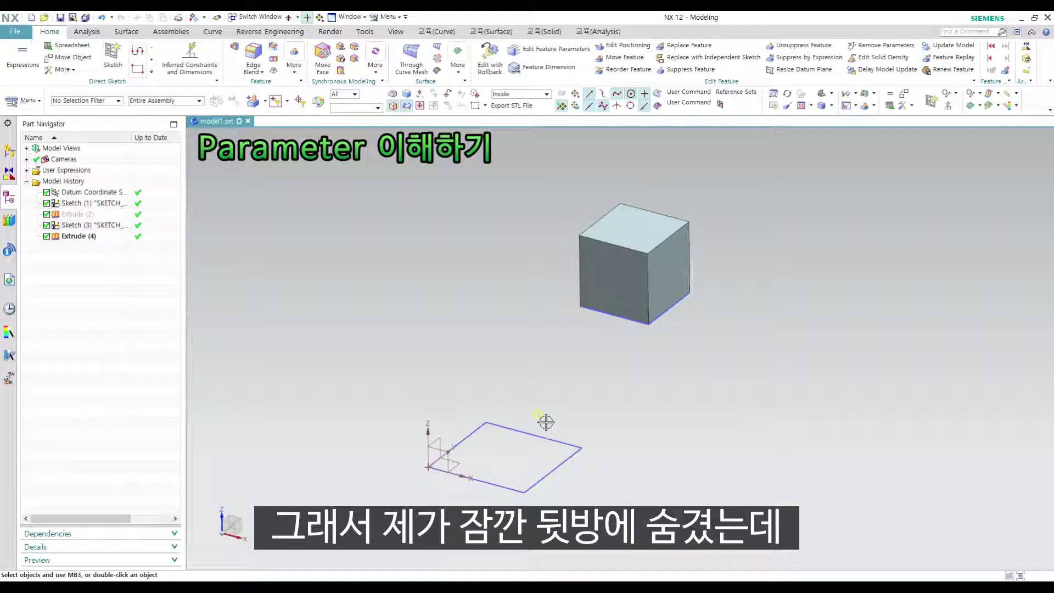
Inspect the hidden large block on its own, restore it to the display, and briefly highlight its base sketch.
{"action": "key", "text": "ctrl+shift+b"}
{"action": "left_click", "coordinate": [560, 395]}
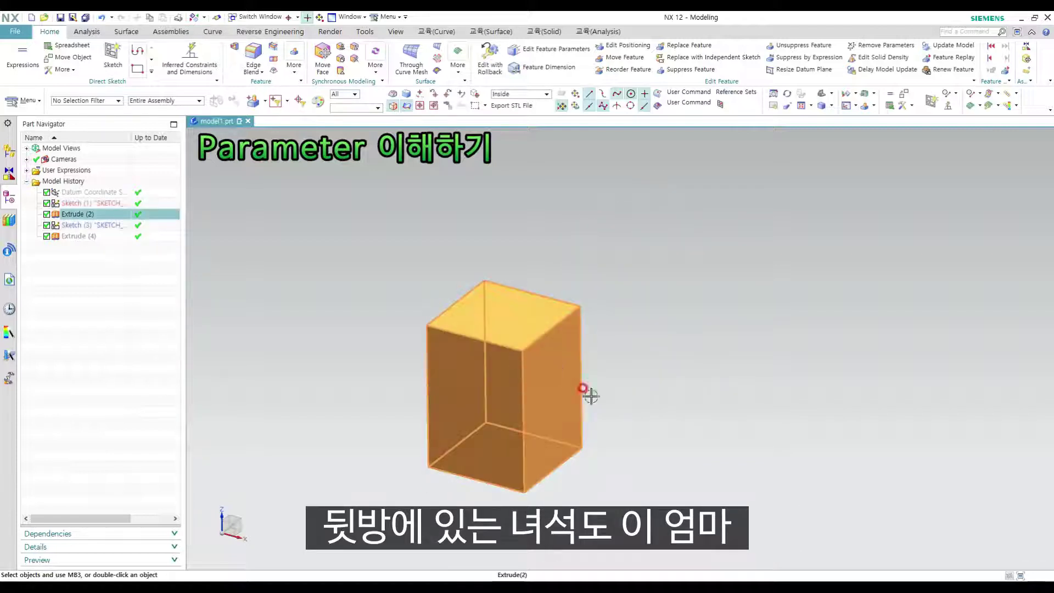
{"action": "key", "text": "ctrl+b"}
{"action": "key", "text": "ctrl+shift+u"}
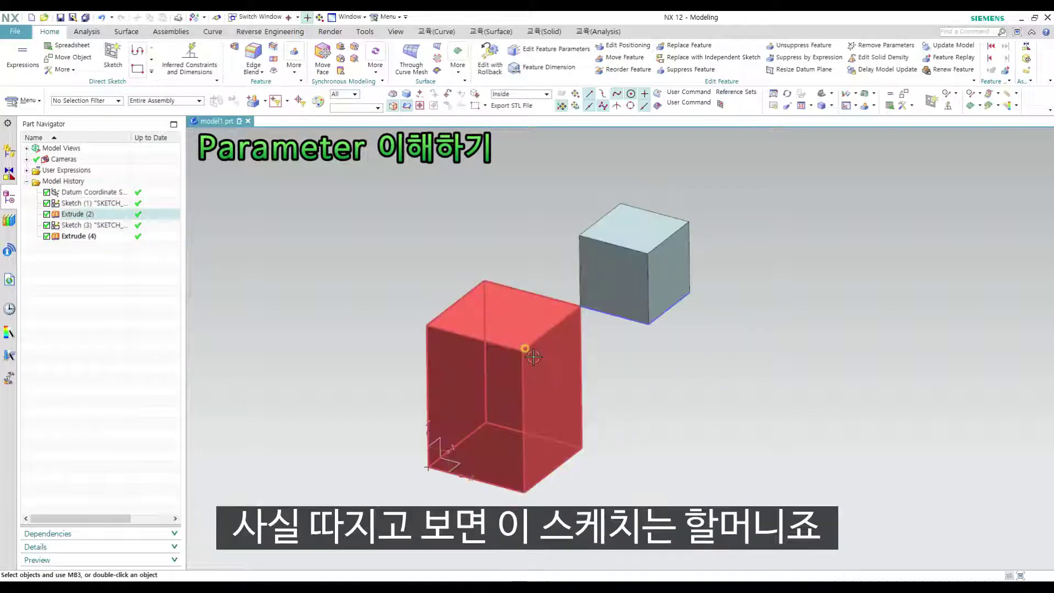
{"action": "left_click", "coordinate": [564, 471]}
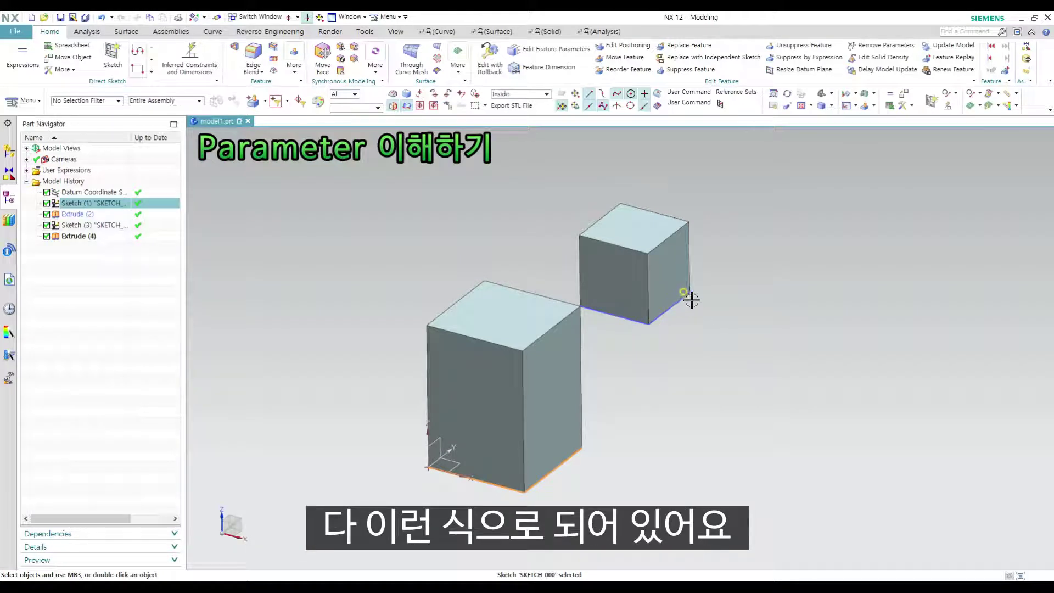
{"action": "key", "text": "Escape"}
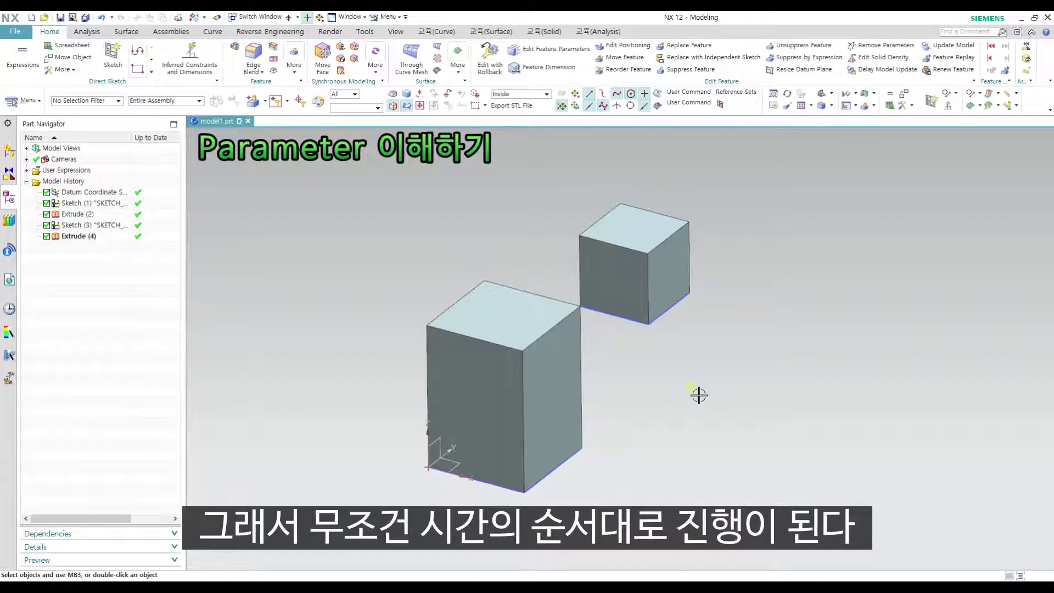
Remove the parameters from both blocks with Remove Parameters, turning them into non-associative bodies.
{"action": "mouse_move", "coordinate": [696, 393]}
{"action": "middle_mouse_down"}
{"action": "mouse_move", "coordinate": [709, 348]}
{"action": "mouse_move", "coordinate": [724, 383]}
{"action": "mouse_move", "coordinate": [692, 377]}
{"action": "mouse_move", "coordinate": [700, 410]}
{"action": "mouse_move", "coordinate": [711, 395]}
{"action": "mouse_move", "coordinate": [692, 405]}
{"action": "mouse_move", "coordinate": [687, 395]}
{"action": "middle_mouse_up"}
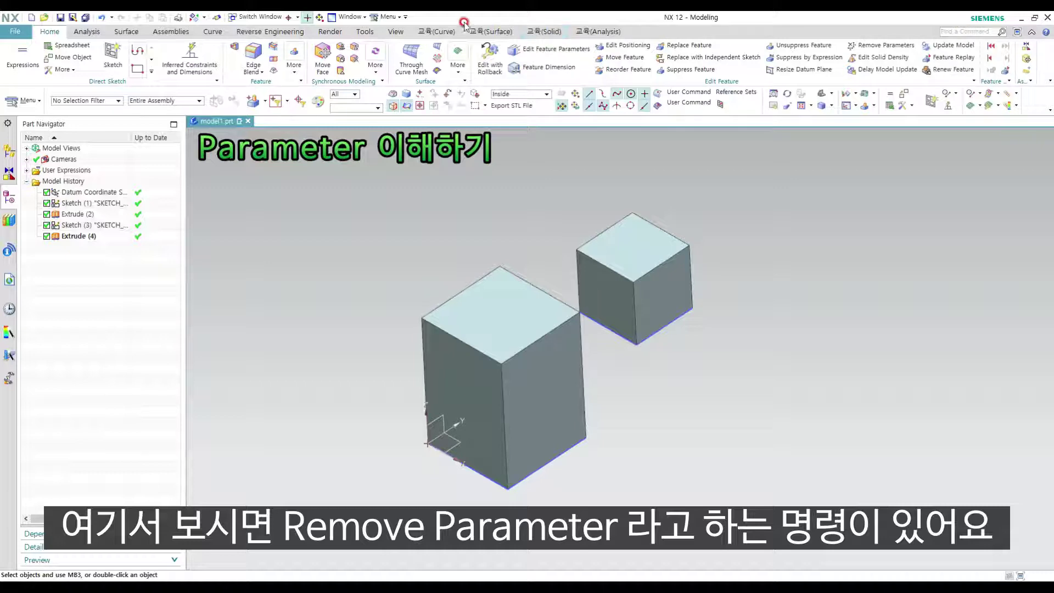
{"action": "left_click", "coordinate": [537, 32]}
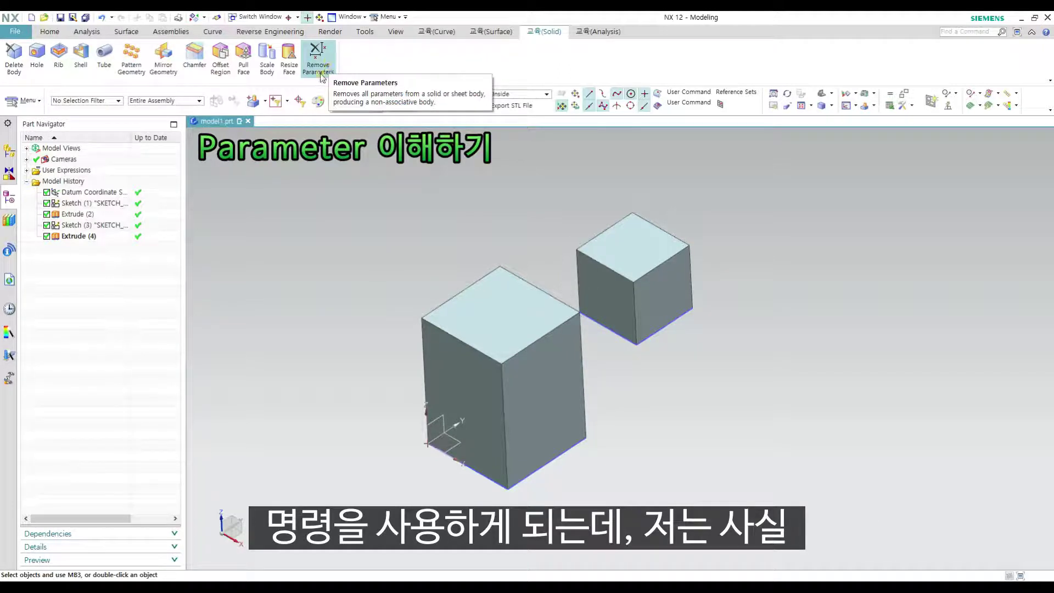
{"action": "scroll", "coordinate": [642, 431], "scroll_direction": "down", "scroll_amount": 1}
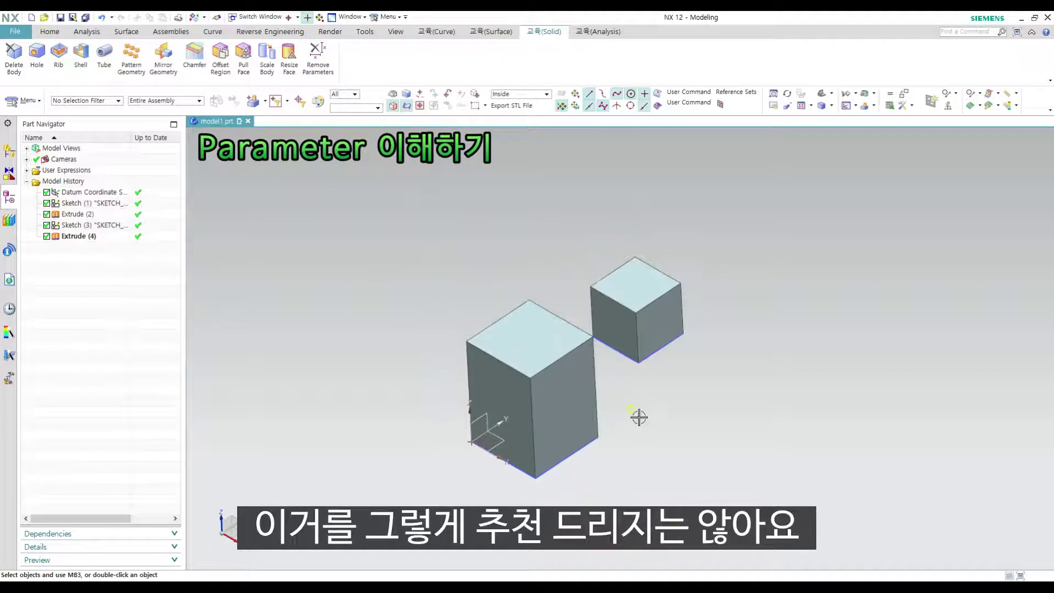
{"action": "scroll", "coordinate": [626, 387], "scroll_direction": "up", "scroll_amount": 1}
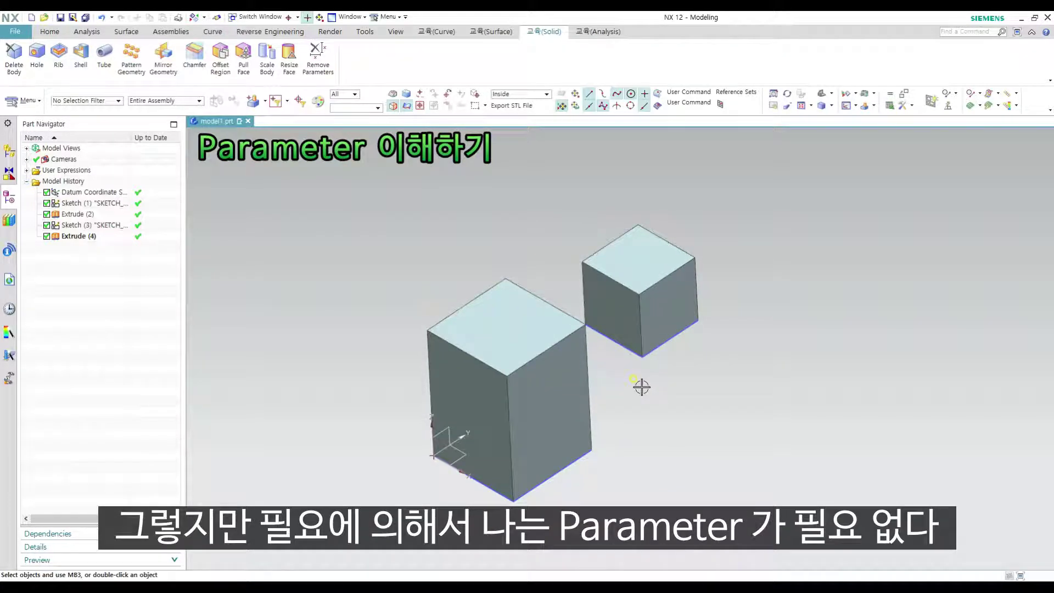
{"action": "left_click", "coordinate": [330, 65]}
{"action": "left_click_drag", "start_coordinate": [367, 166], "coordinate": [763, 508]}
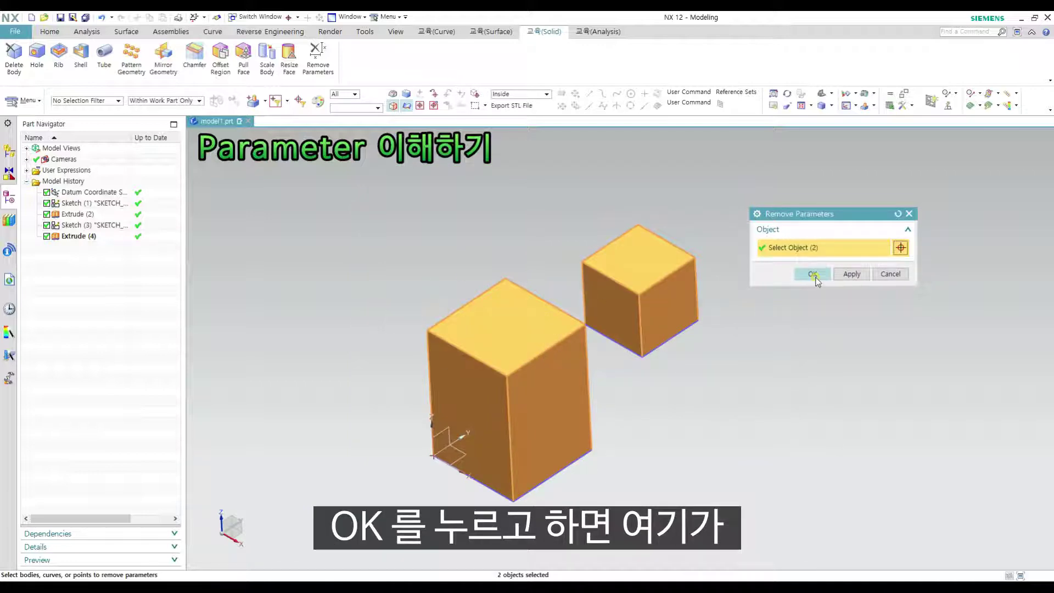
{"action": "left_click", "coordinate": [813, 274]}
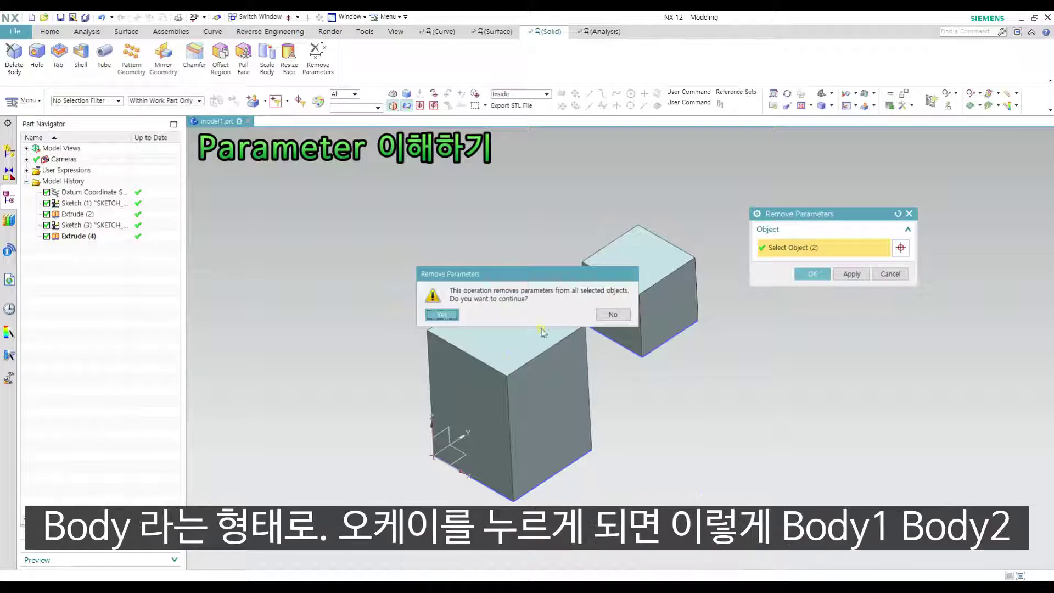
{"action": "left_click", "coordinate": [442, 315]}
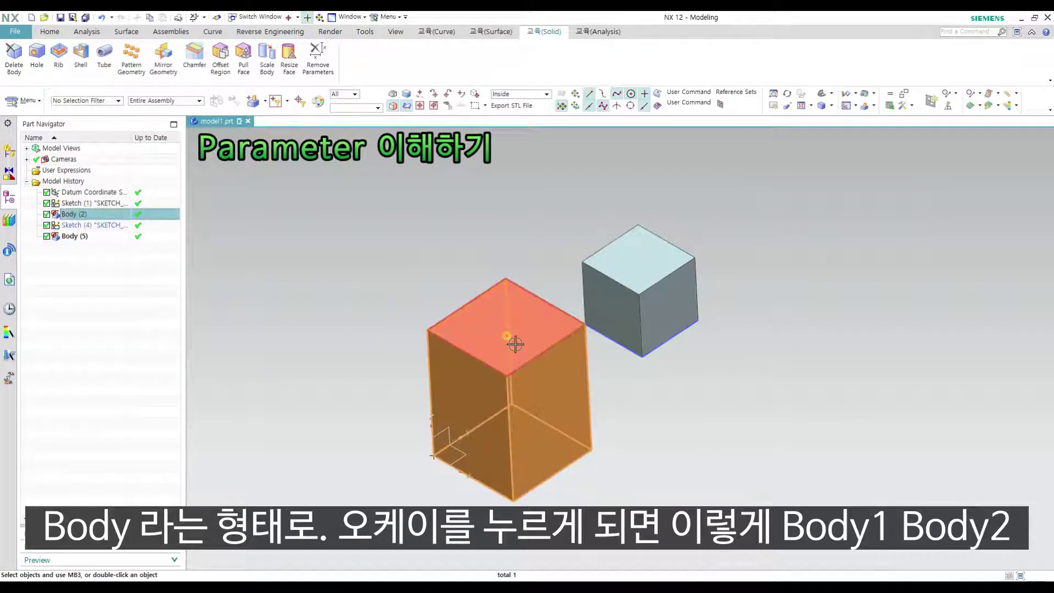
Highlight the small block's body and the two sketches from the model history.
{"action": "left_click", "coordinate": [76, 237]}
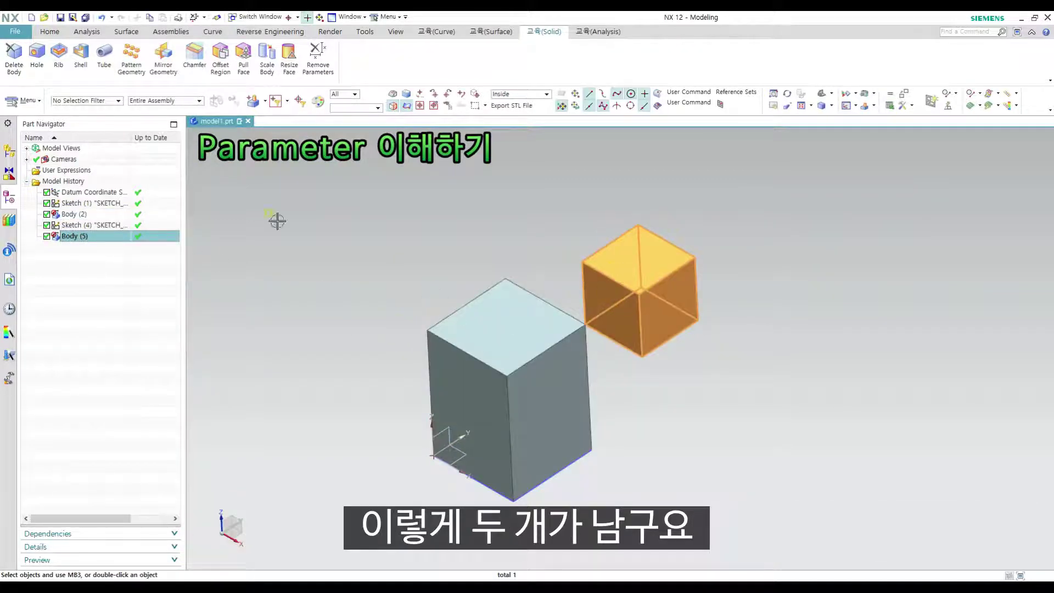
{"action": "left_click", "coordinate": [91, 203]}
{"action": "left_click", "coordinate": [94, 225]}
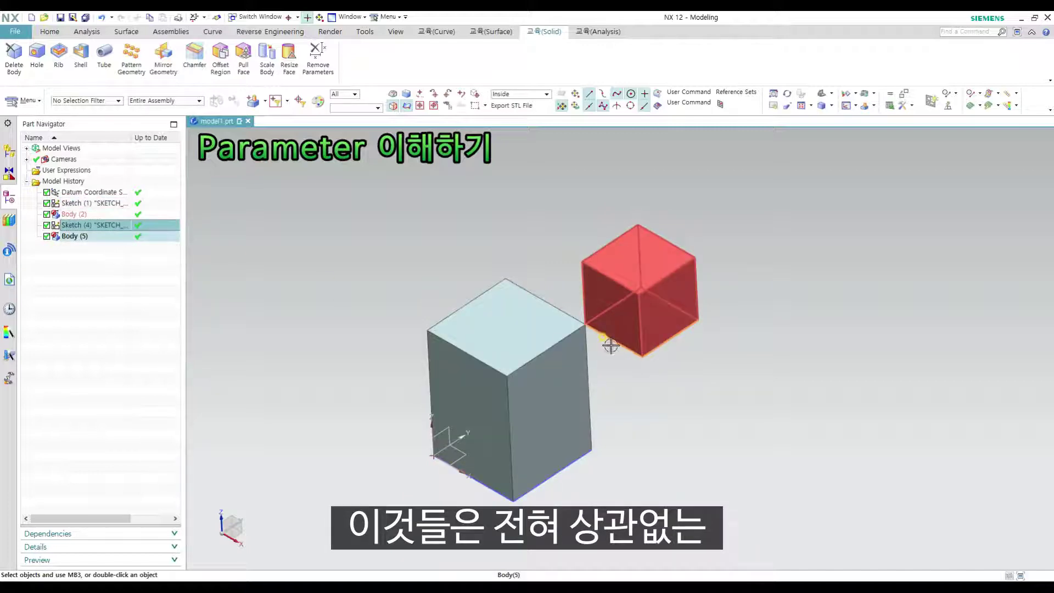
Open the sketch under the large block for editing and set its horizontal dimension to 50 mm.
{"action": "double_click", "coordinate": [591, 451]}
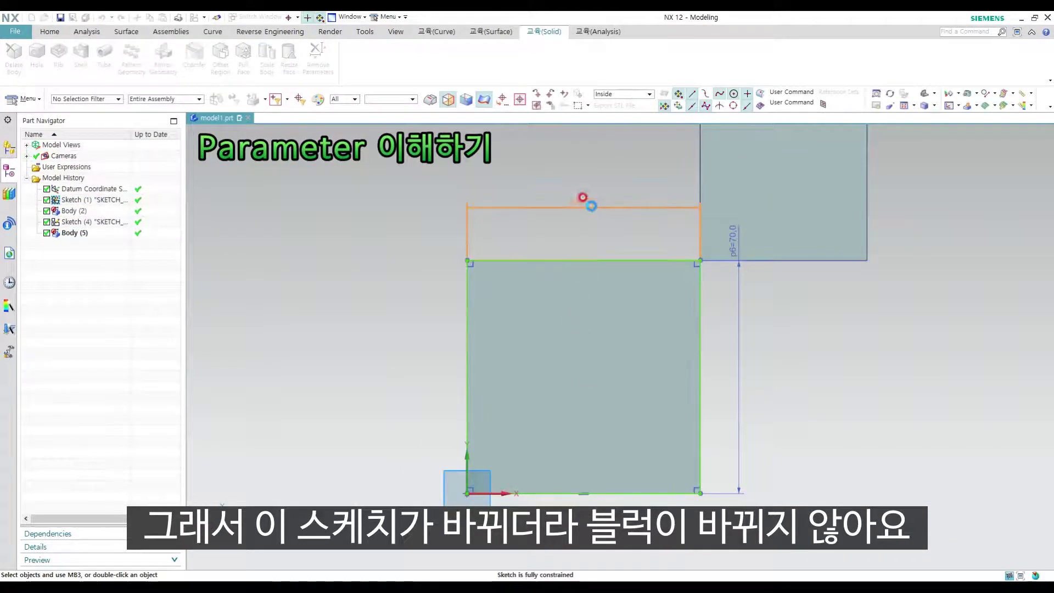
{"action": "double_click", "coordinate": [587, 201]}
{"action": "type", "text": "50"}
{"action": "key", "text": "Return"}
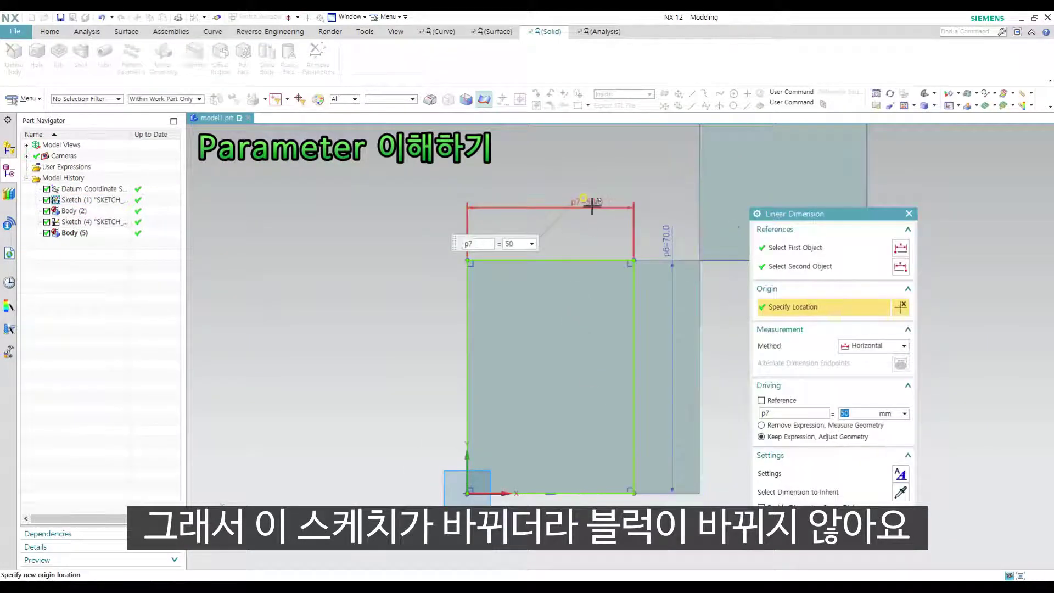
{"action": "middle_click", "coordinate": [643, 232]}
Set the sketch's vertical dimension to 50 mm and finish the sketch.
{"action": "double_click", "coordinate": [669, 245]}
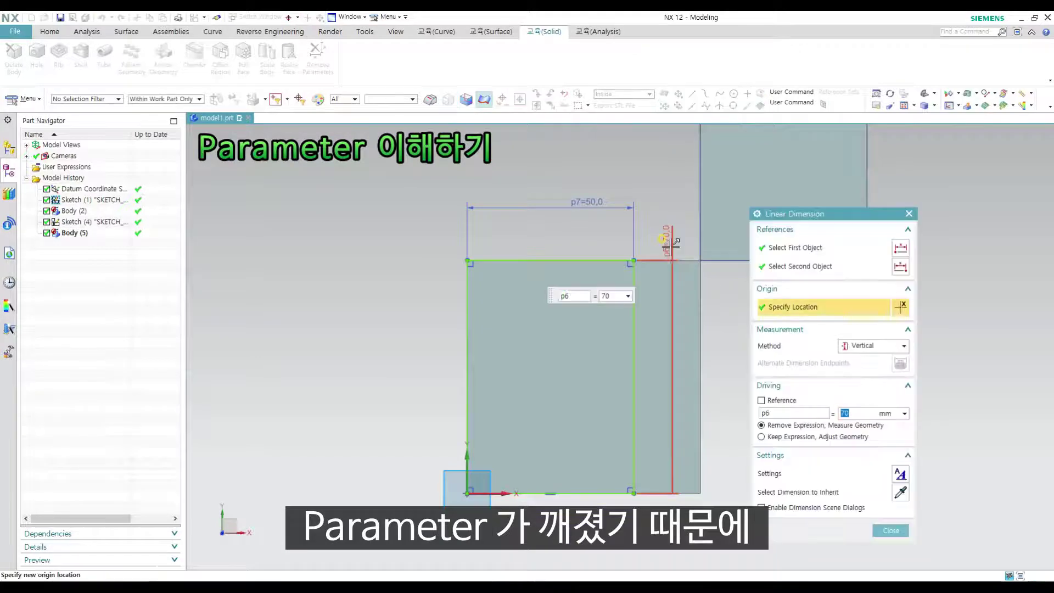
{"action": "key", "text": "Return"}
{"action": "middle_click", "coordinate": [717, 327]}
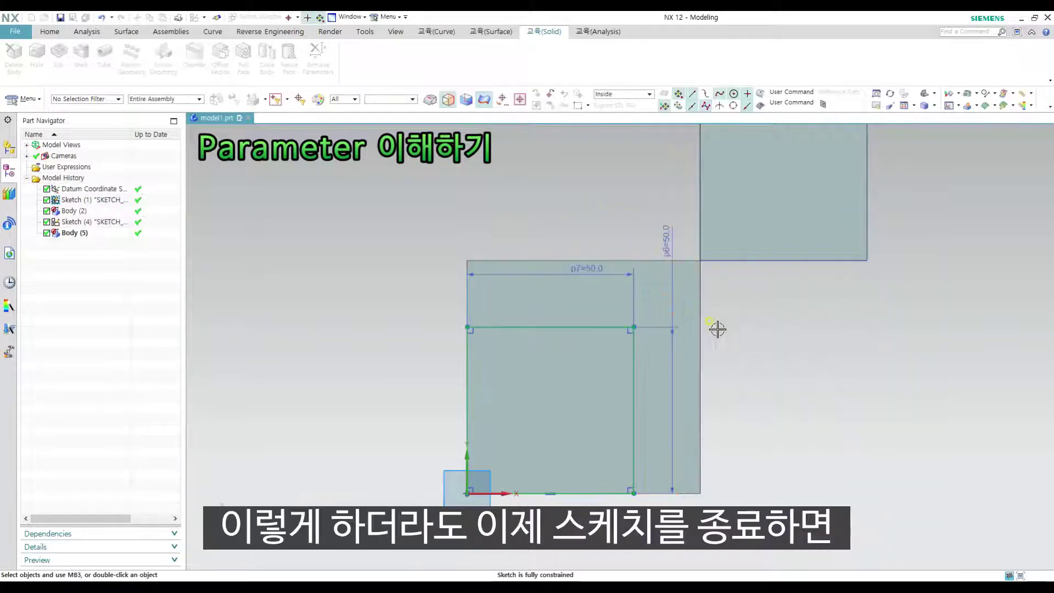
{"action": "mouse_move", "coordinate": [718, 328]}
{"action": "middle_mouse_down"}
{"action": "mouse_move", "coordinate": [736, 320]}
{"action": "mouse_move", "coordinate": [719, 285]}
{"action": "mouse_move", "coordinate": [734, 303]}
{"action": "mouse_move", "coordinate": [666, 268]}
{"action": "mouse_move", "coordinate": [720, 293]}
{"action": "mouse_move", "coordinate": [668, 305]}
{"action": "mouse_move", "coordinate": [671, 254]}
{"action": "mouse_move", "coordinate": [540, 351]}
{"action": "middle_mouse_up"}
{"action": "key", "text": "ctrl+q"}
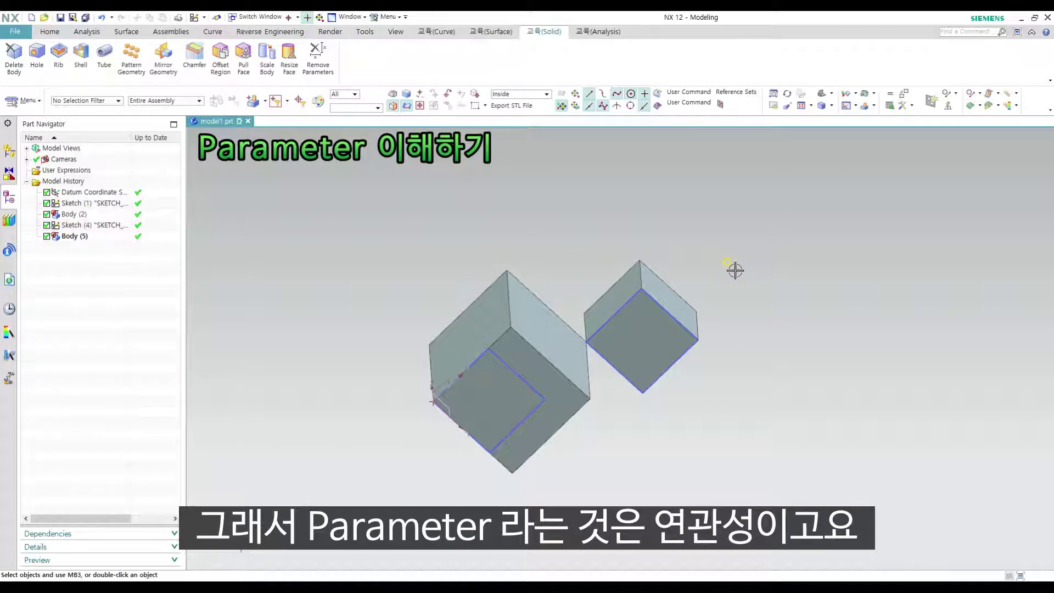
Undo the 50 mm sketch edits and the parameter removal so both blocks are associative extrusions again.
{"action": "middle_click_drag", "start_coordinate": [694, 250], "coordinate": [681, 266]}
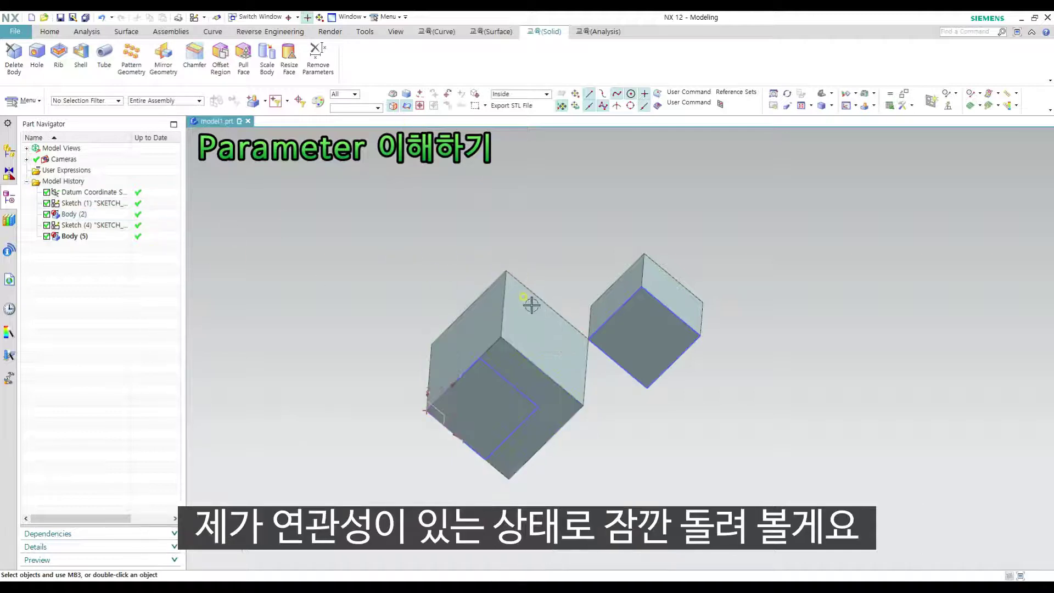
{"action": "middle_click_drag", "start_coordinate": [532, 301], "coordinate": [536, 371]}
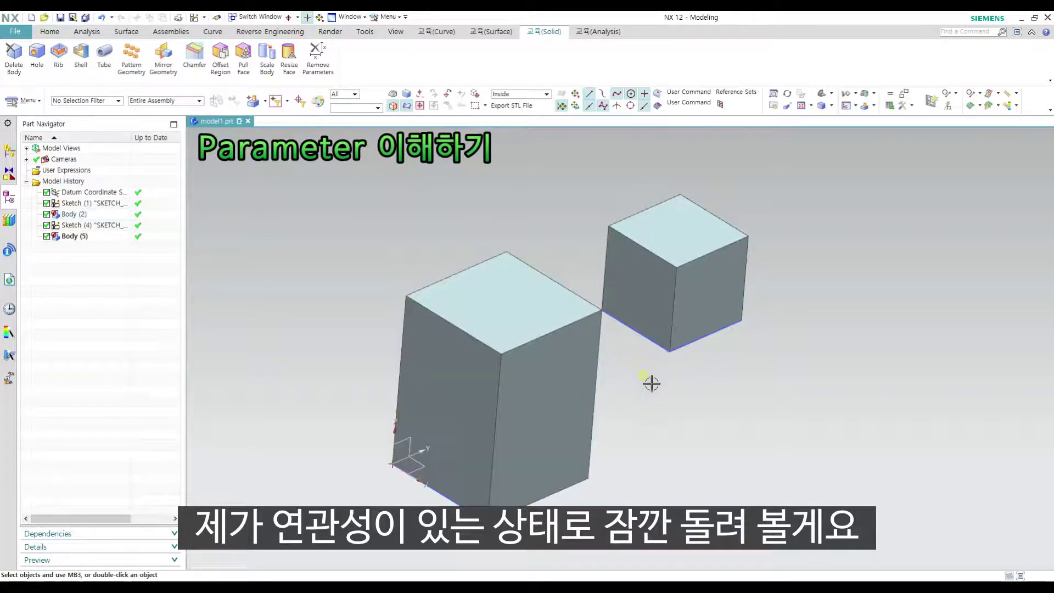
{"action": "middle_click_drag", "start_coordinate": [621, 385], "coordinate": [635, 357]}
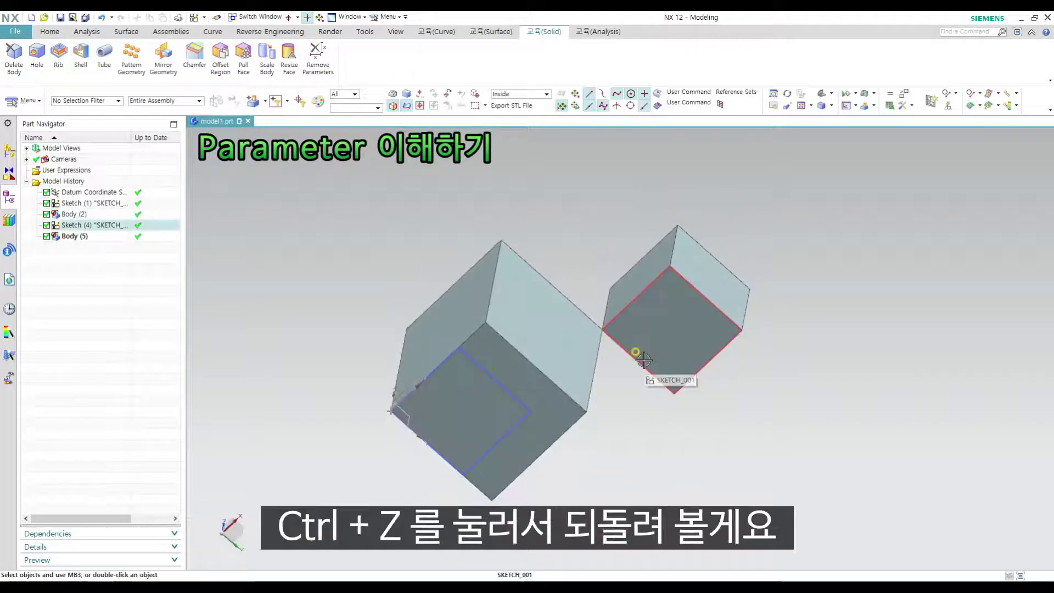
{"action": "key", "text": "ctrl+z"}
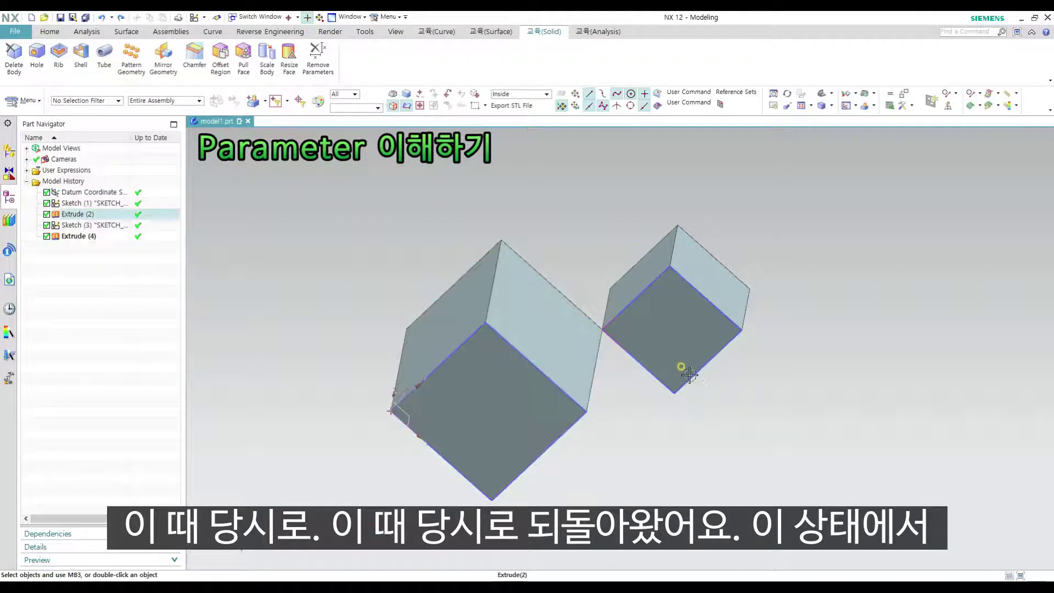
Delete the large block's extrude feature, accept the dependency notification and close the update report.
{"action": "left_click", "coordinate": [511, 289]}
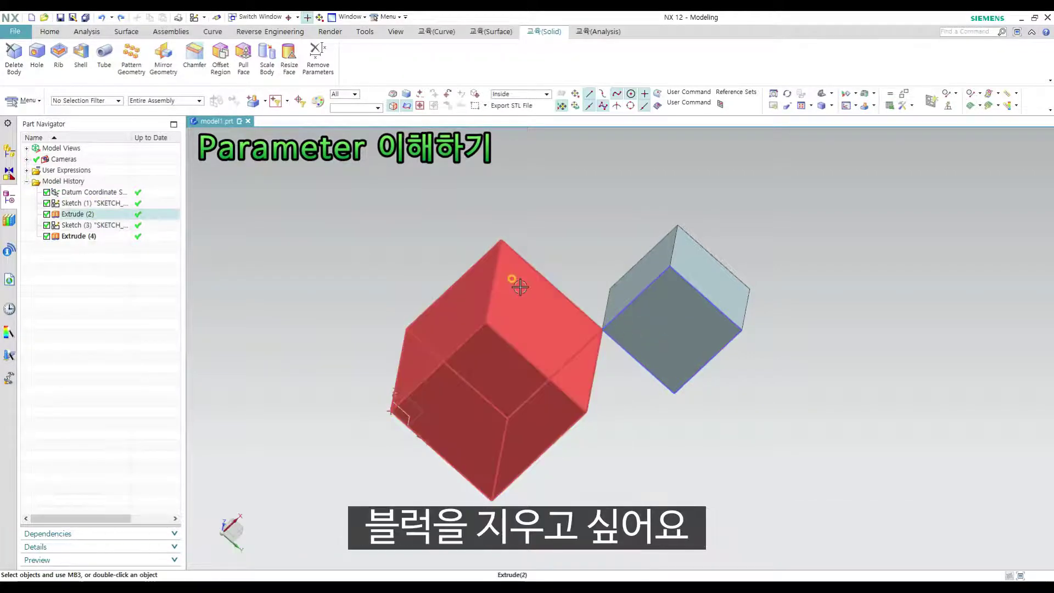
{"action": "left_click", "coordinate": [541, 306]}
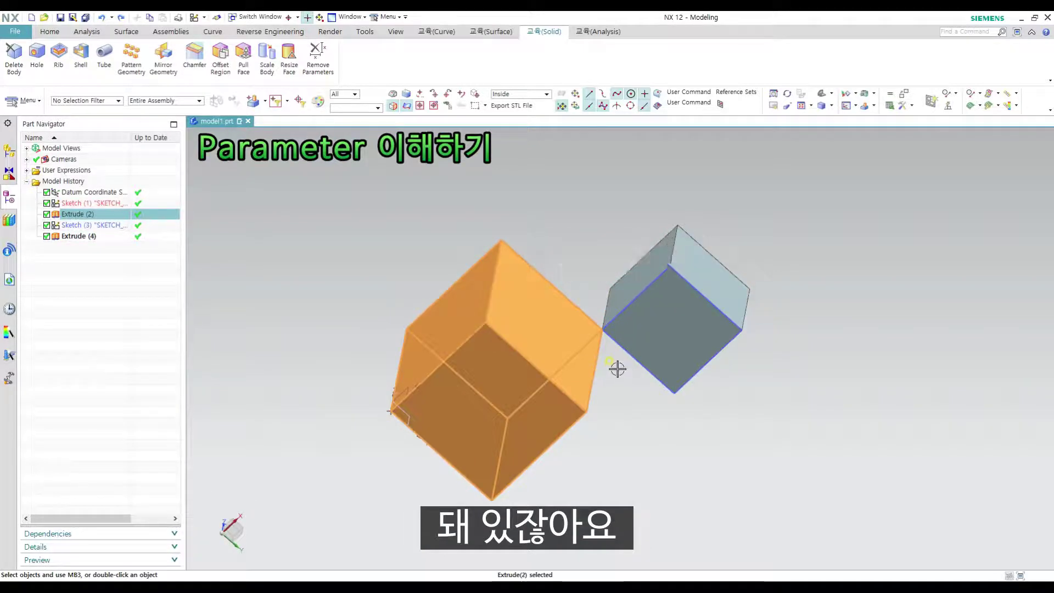
{"action": "middle_click_drag", "start_coordinate": [617, 368], "coordinate": [643, 353]}
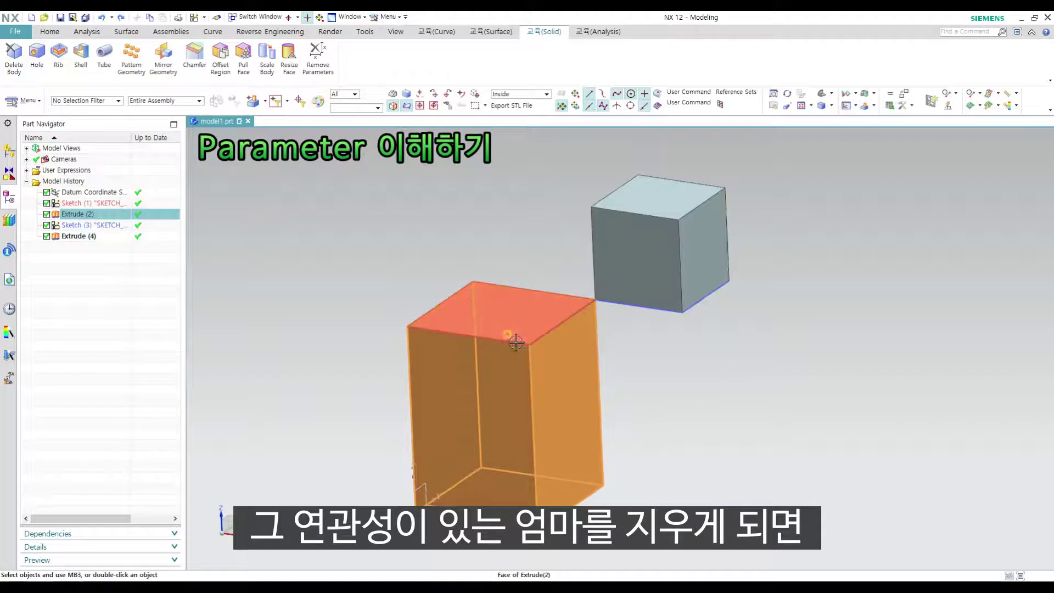
{"action": "key", "text": "Delete"}
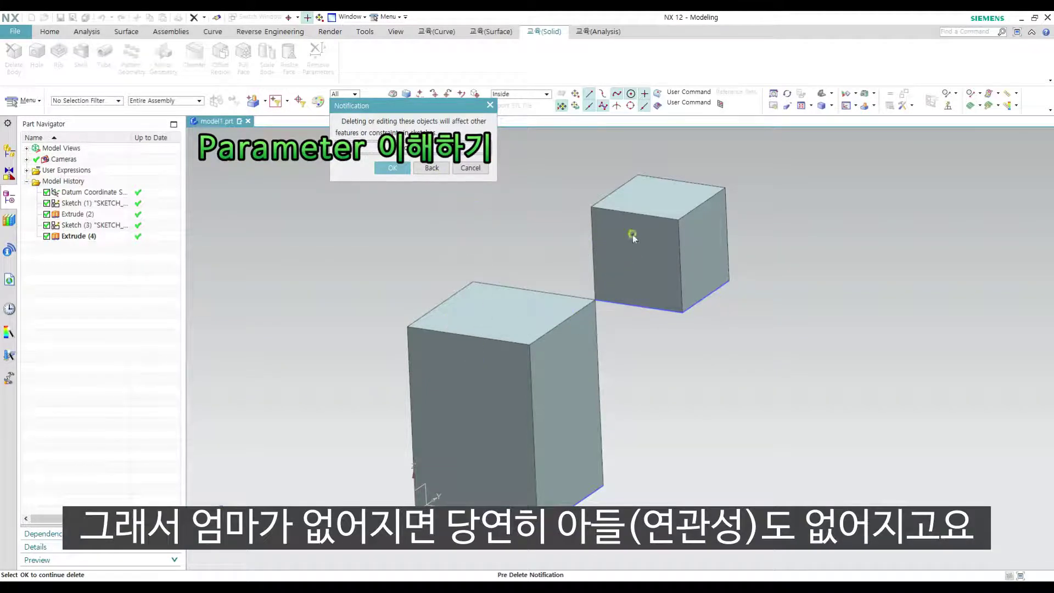
{"action": "left_click", "coordinate": [394, 168]}
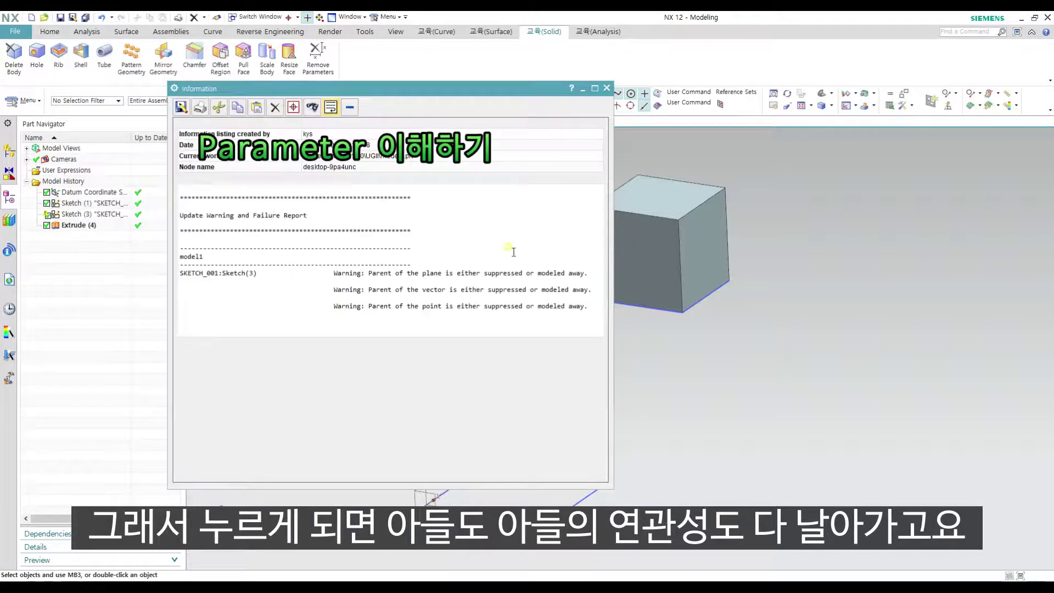
{"action": "left_click", "coordinate": [604, 88]}
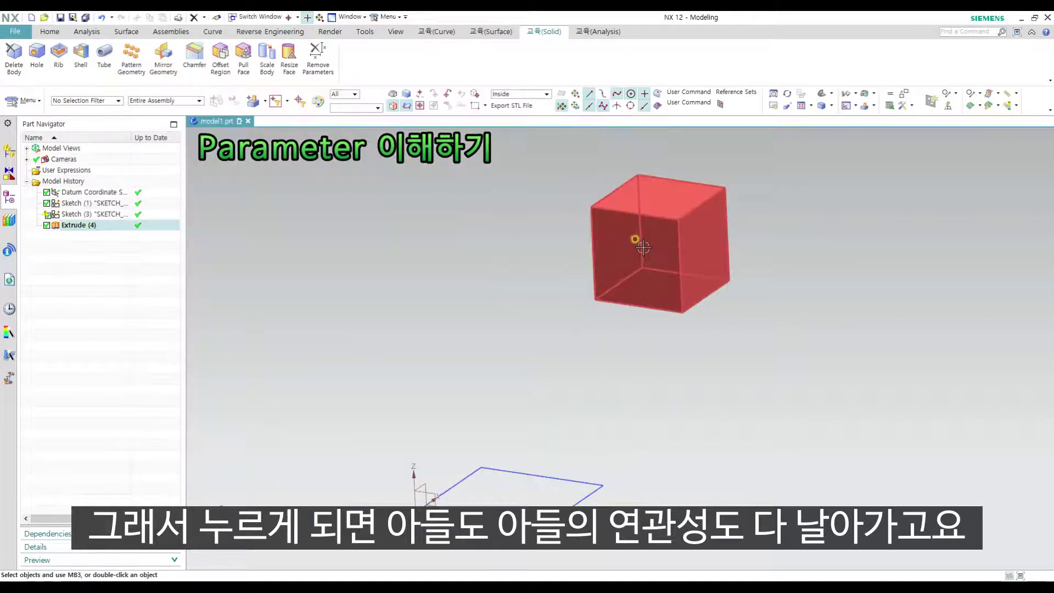
{"action": "mouse_move", "coordinate": [684, 359]}
{"action": "middle_mouse_down"}
{"action": "mouse_move", "coordinate": [670, 294]}
{"action": "mouse_move", "coordinate": [666, 346]}
{"action": "mouse_move", "coordinate": [642, 355]}
{"action": "middle_mouse_up"}
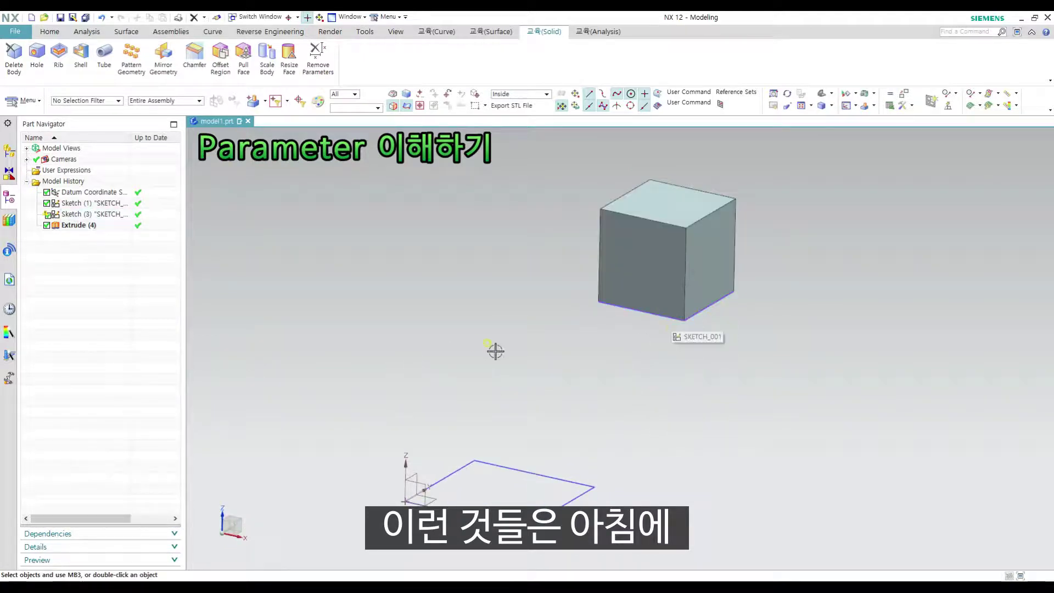
Undo the deletion of the large block's extrude feature.
{"action": "key", "text": "ctrl+z"}
{"action": "left_click", "coordinate": [565, 340]}
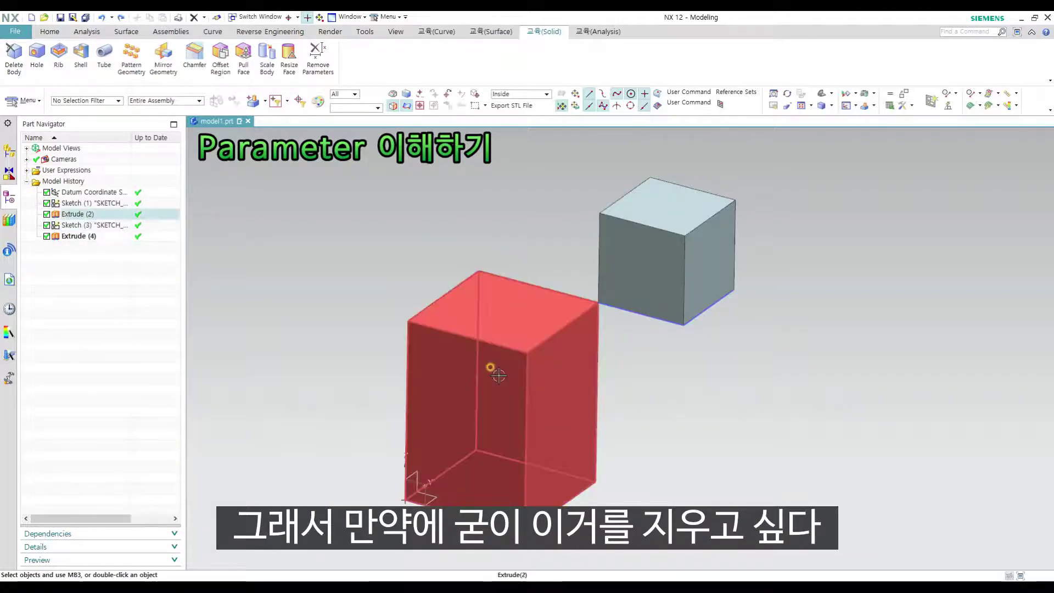
{"action": "middle_click_drag", "start_coordinate": [652, 388], "coordinate": [650, 383]}
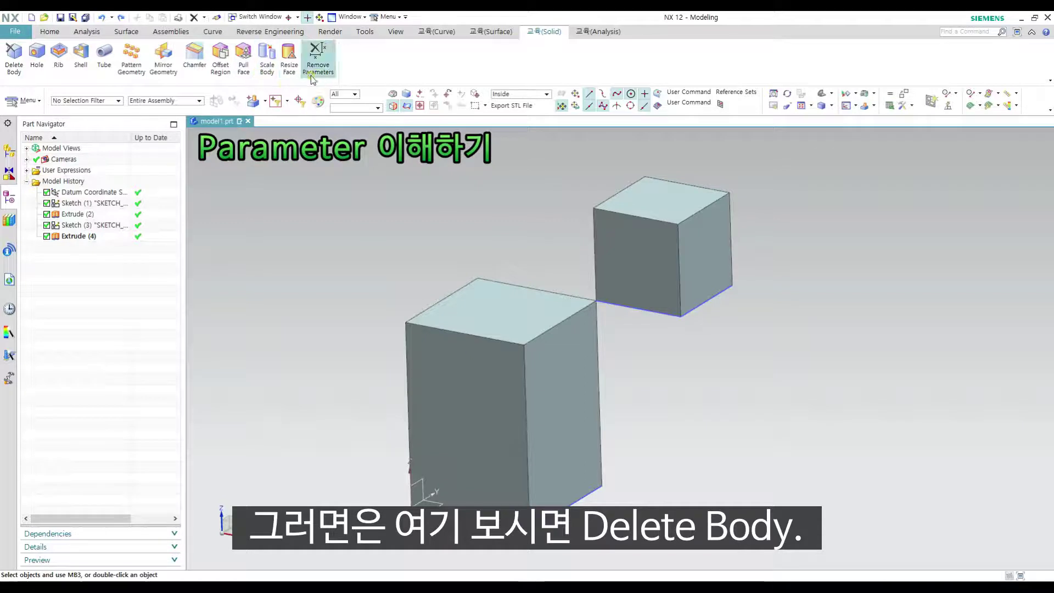
Remove the large block with the Delete Body command so its extrude feature stays in the history.
{"action": "left_click", "coordinate": [14, 58]}
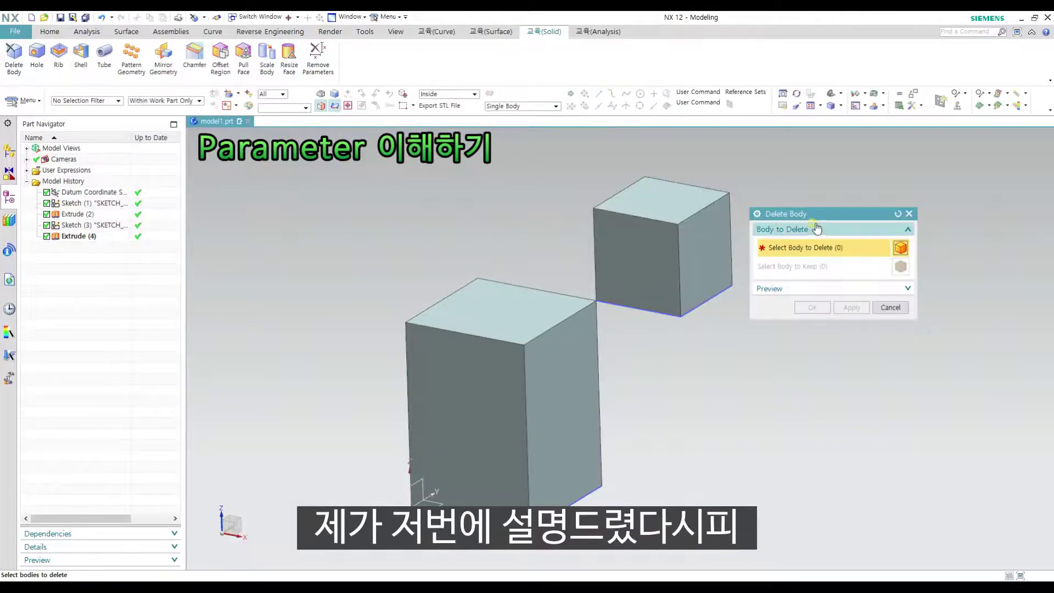
{"action": "left_click_drag", "start_coordinate": [813, 215], "coordinate": [702, 337]}
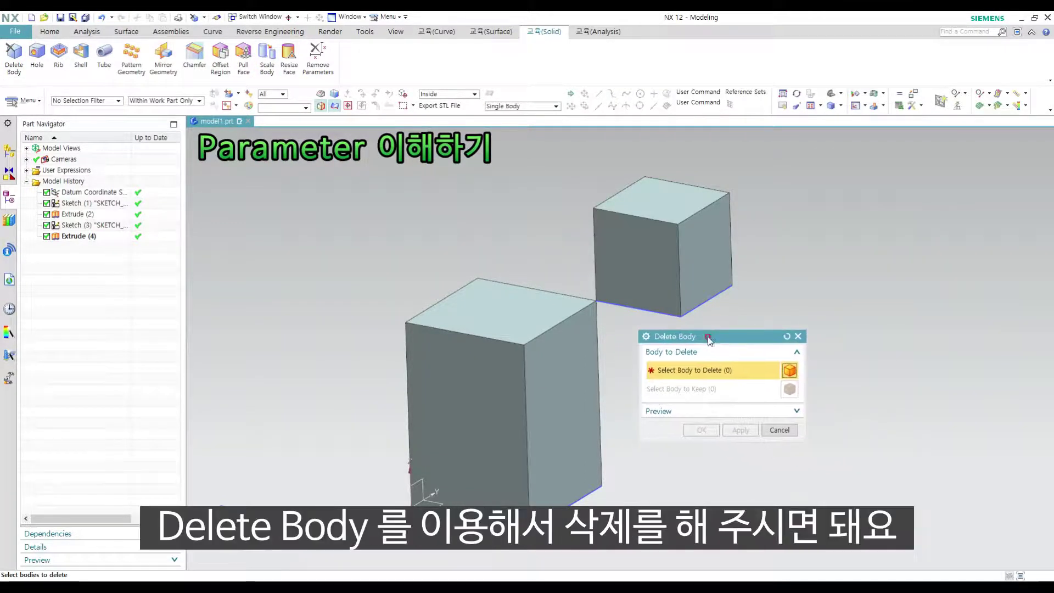
{"action": "middle_click_drag", "start_coordinate": [574, 311], "coordinate": [549, 319]}
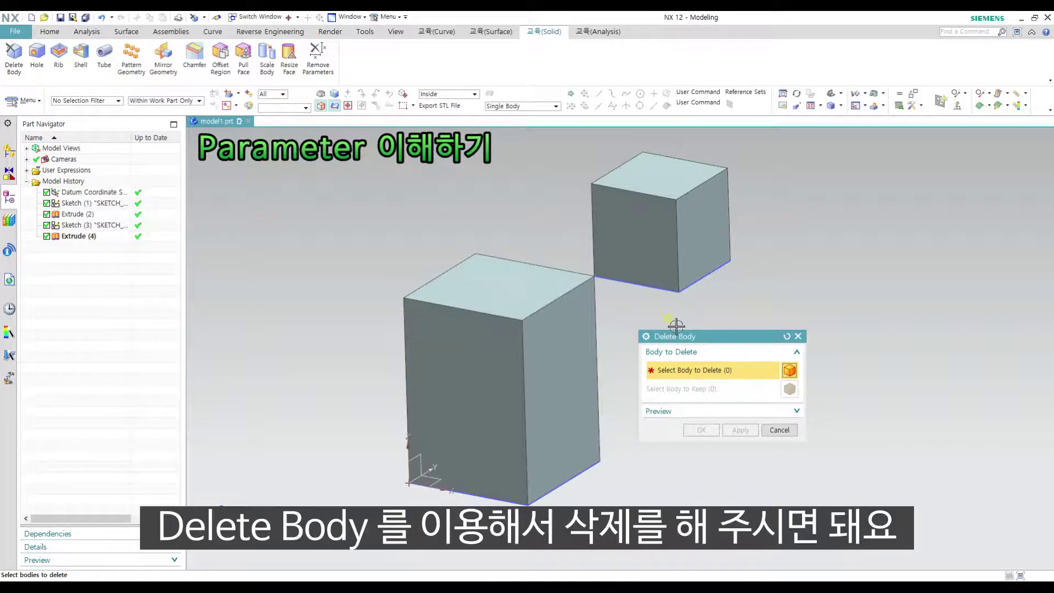
{"action": "left_click_drag", "start_coordinate": [688, 337], "coordinate": [678, 322]}
{"action": "left_click", "coordinate": [530, 298]}
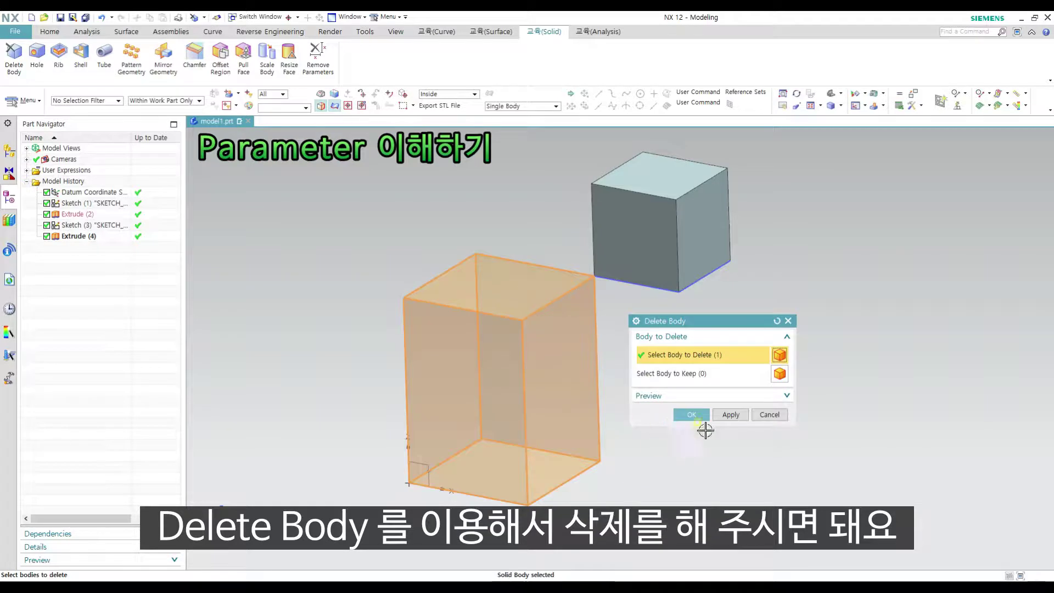
{"action": "left_click", "coordinate": [705, 415]}
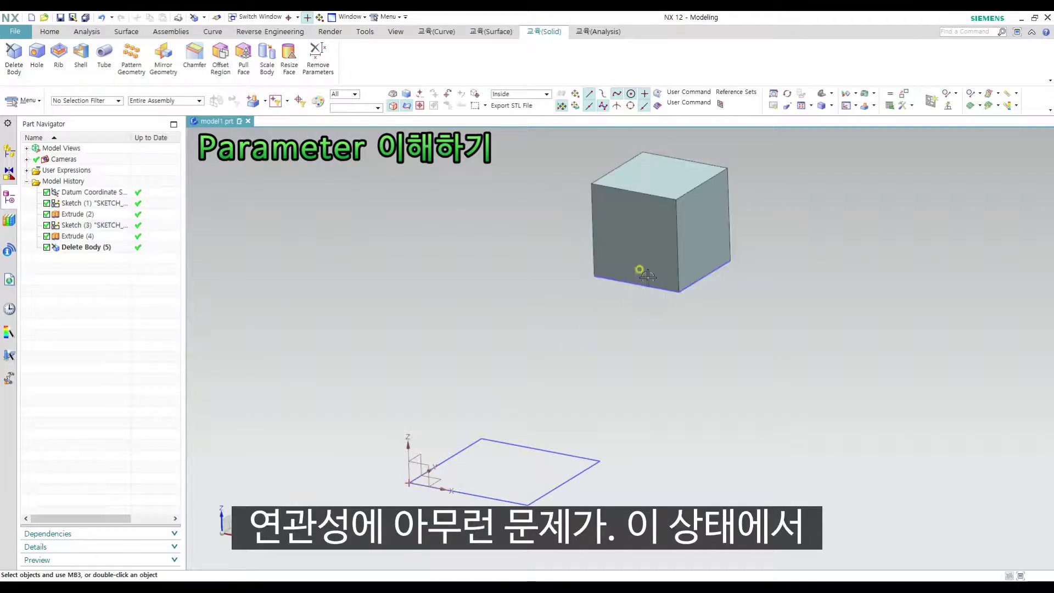
Open the base sketch of the deleted block for editing and set its horizontal dimension to 50 mm.
{"action": "double_click", "coordinate": [549, 449]}
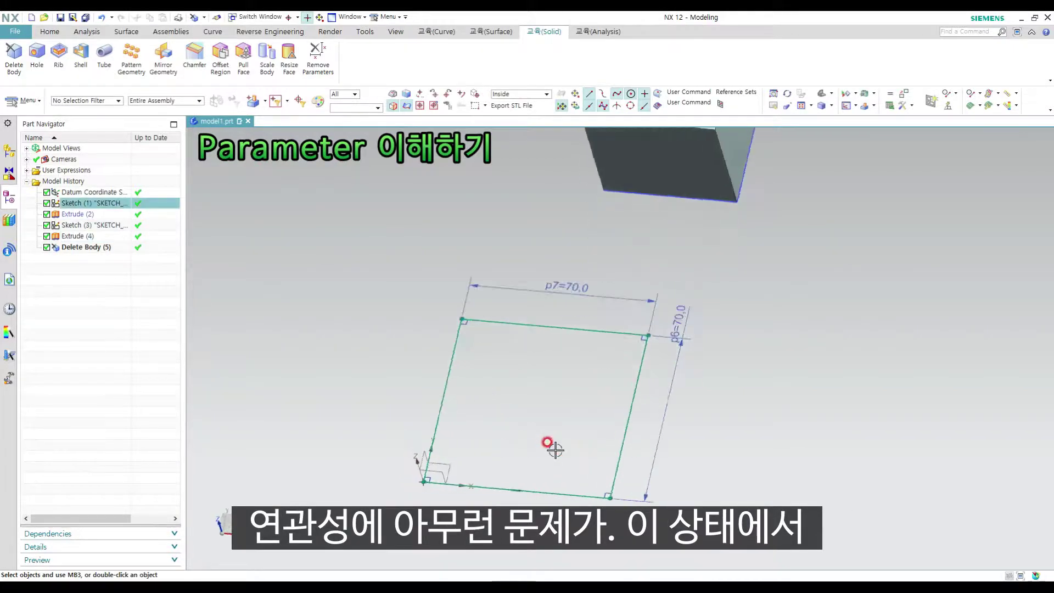
{"action": "double_click", "coordinate": [609, 223]}
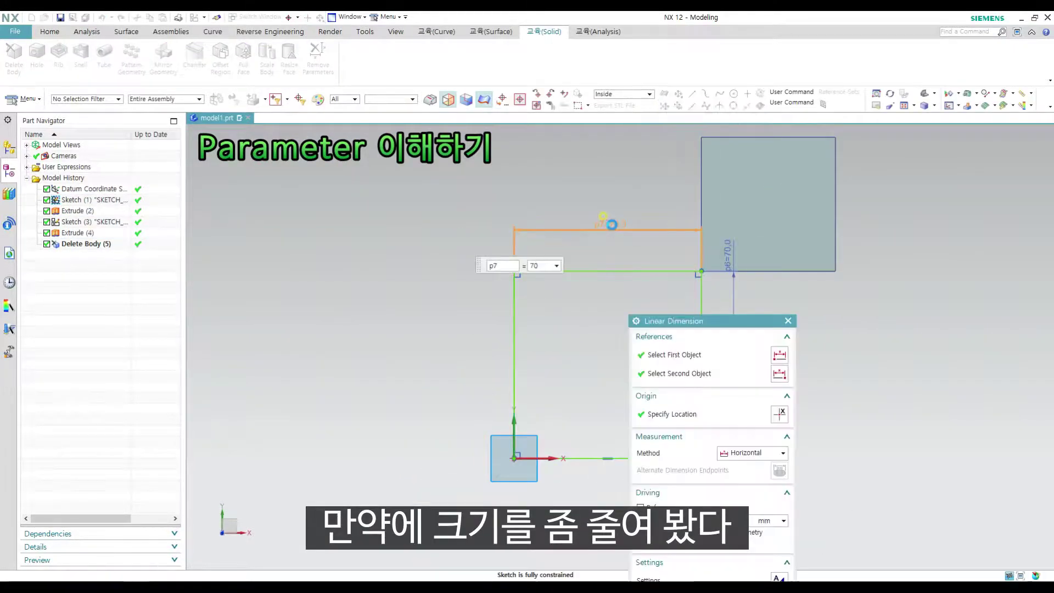
{"action": "type", "text": "50"}
{"action": "key", "text": "Return"}
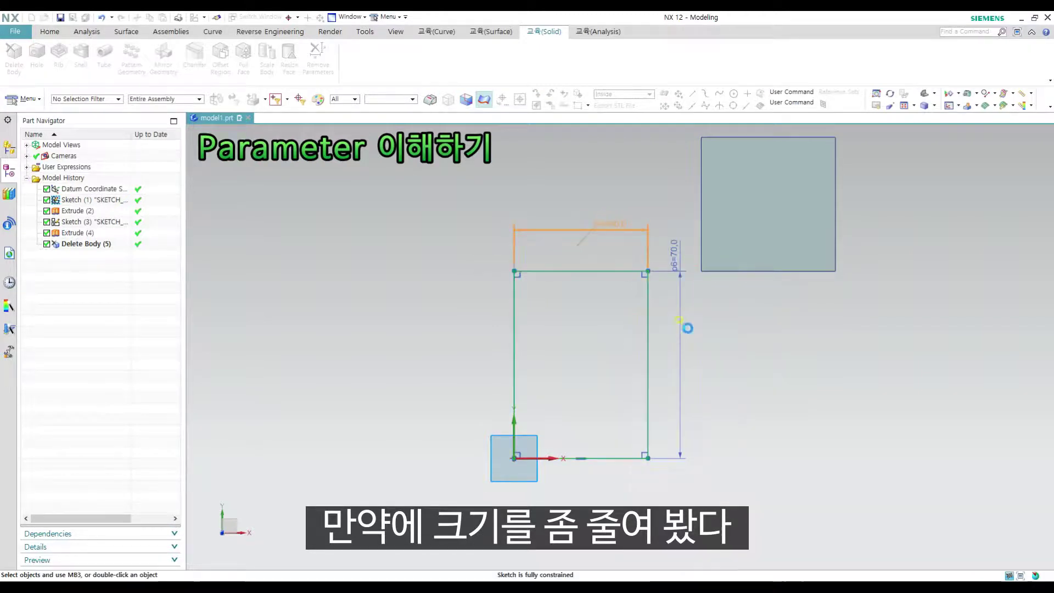
Set the base sketch's vertical dimension to 50 mm and finish the sketch.
{"action": "double_click", "coordinate": [674, 257]}
{"action": "type", "text": "50"}
{"action": "key", "text": "Return"}
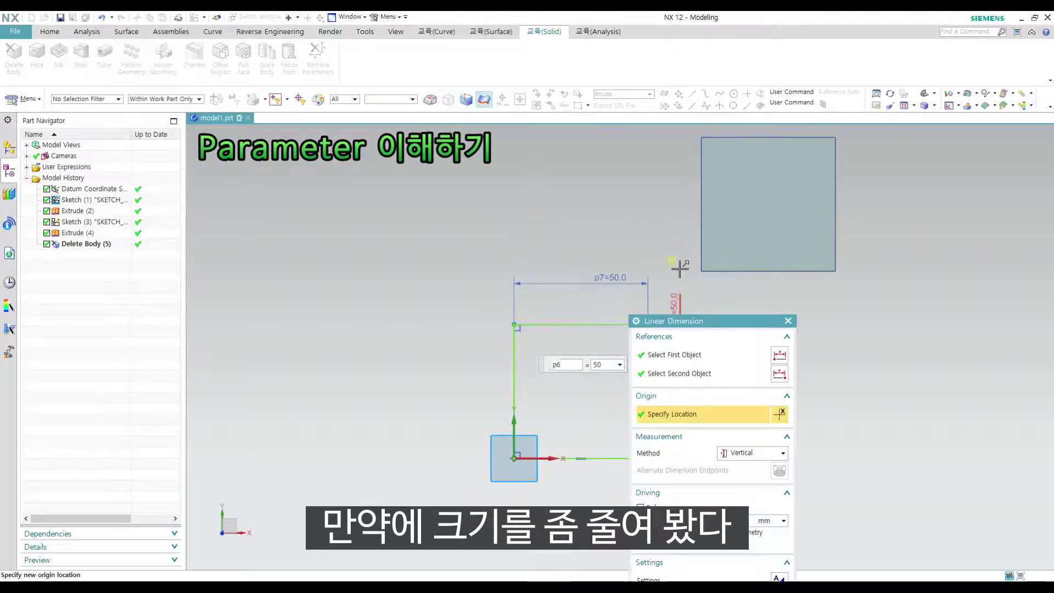
{"action": "middle_click_drag", "start_coordinate": [705, 310], "coordinate": [626, 311], "text": "shift"}
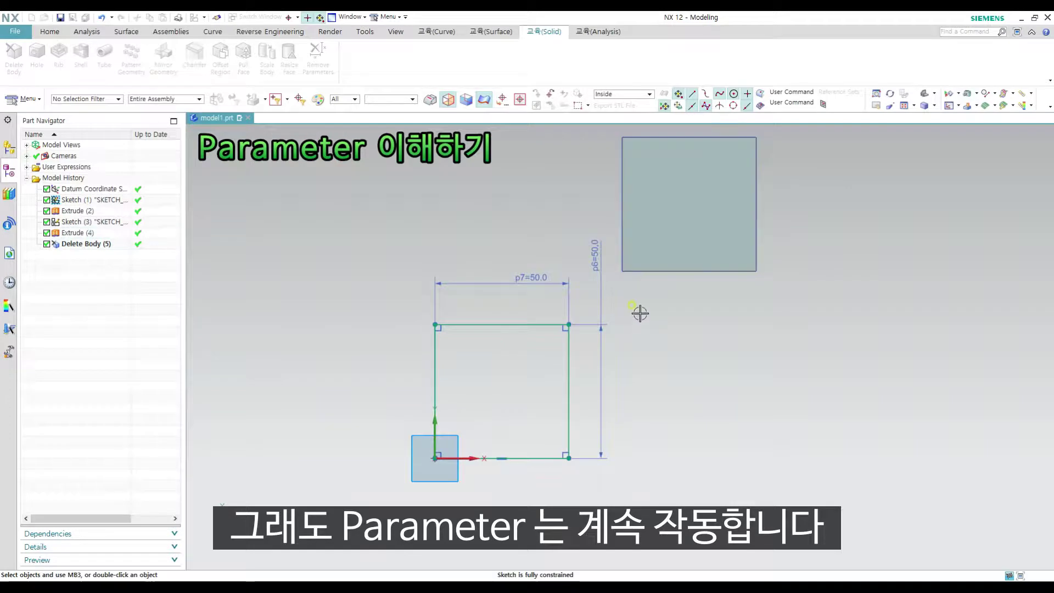
{"action": "key", "text": "ctrl+q"}
Examine from the top view and other angles how the remaining block's corner lines up with the base sketch's corner.
{"action": "mouse_move", "coordinate": [686, 341]}
{"action": "middle_mouse_down"}
{"action": "mouse_move", "coordinate": [640, 324]}
{"action": "mouse_move", "coordinate": [638, 383]}
{"action": "middle_mouse_up"}
{"action": "key", "text": "ctrl+alt+t"}
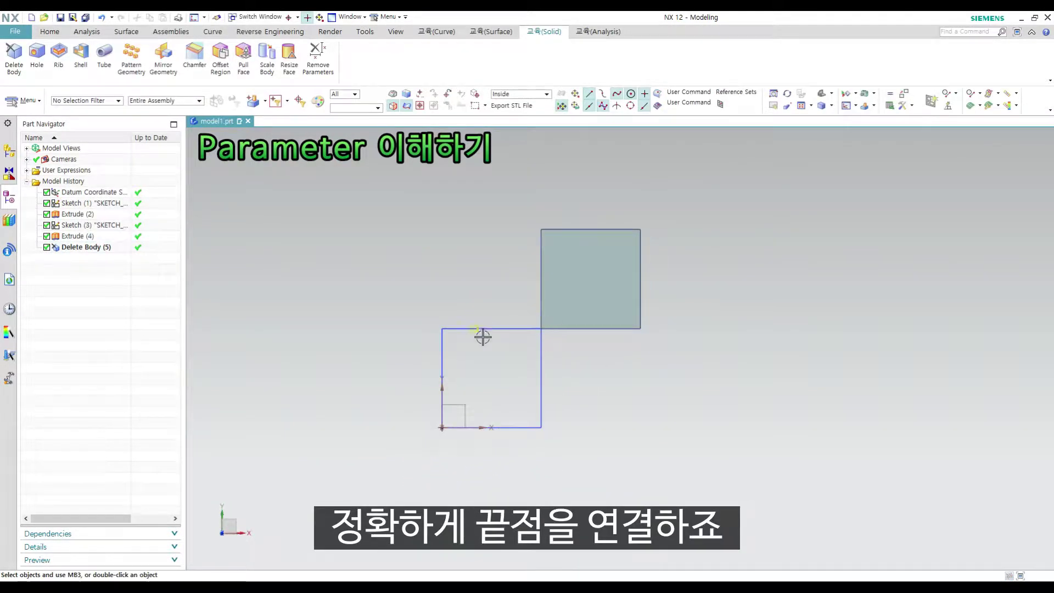
{"action": "scroll", "coordinate": [527, 415], "scroll_direction": "up", "scroll_amount": 2}
{"action": "scroll", "coordinate": [572, 360], "scroll_direction": "down", "scroll_amount": 3}
{"action": "scroll", "coordinate": [572, 365], "scroll_direction": "up", "scroll_amount": 3}
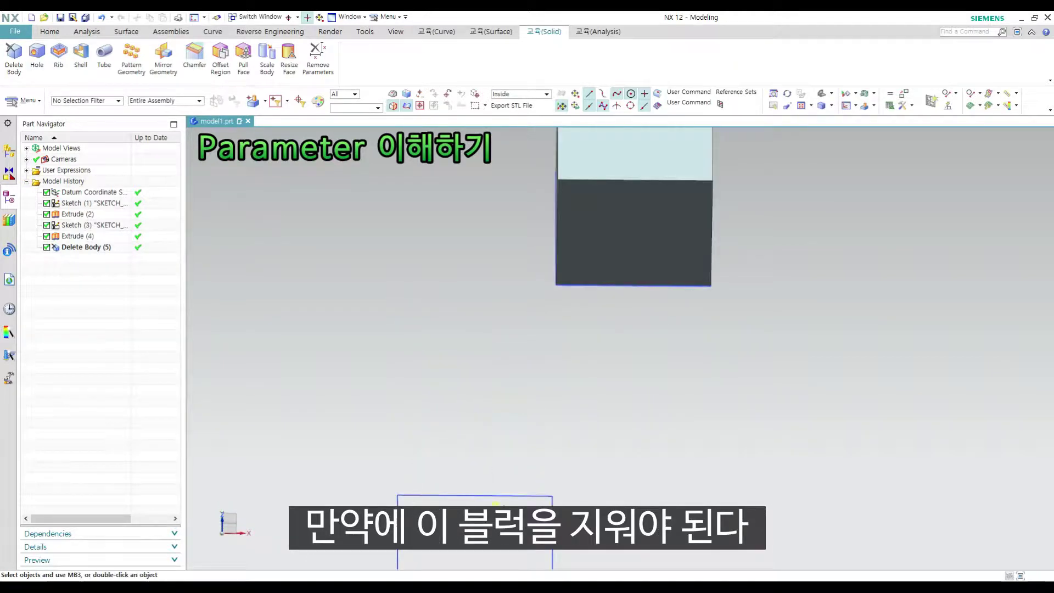
{"action": "middle_click_drag", "start_coordinate": [526, 408], "coordinate": [578, 327]}
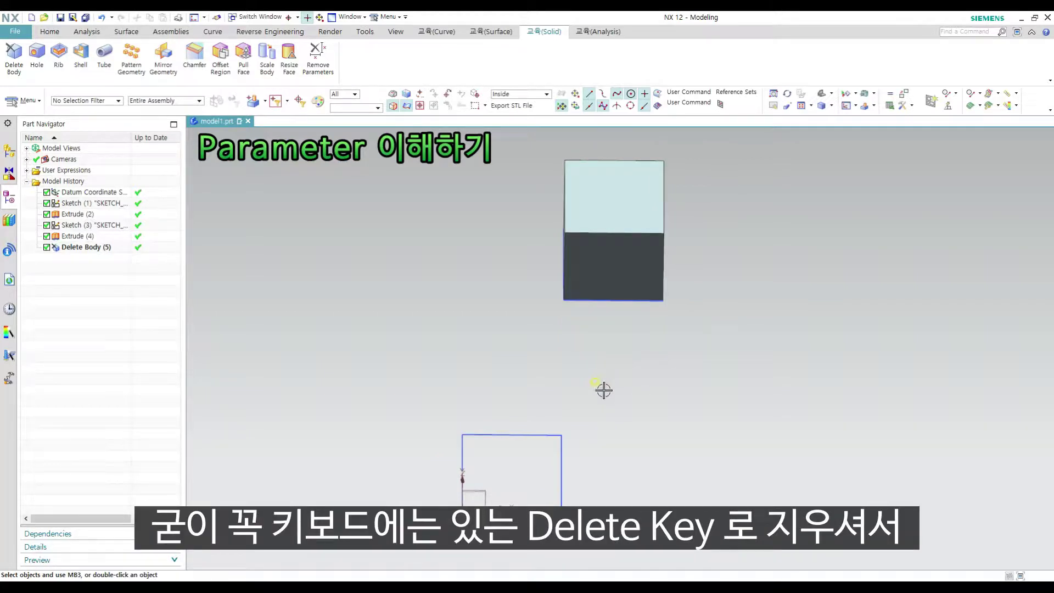
{"action": "middle_click_drag", "start_coordinate": [626, 336], "coordinate": [632, 339]}
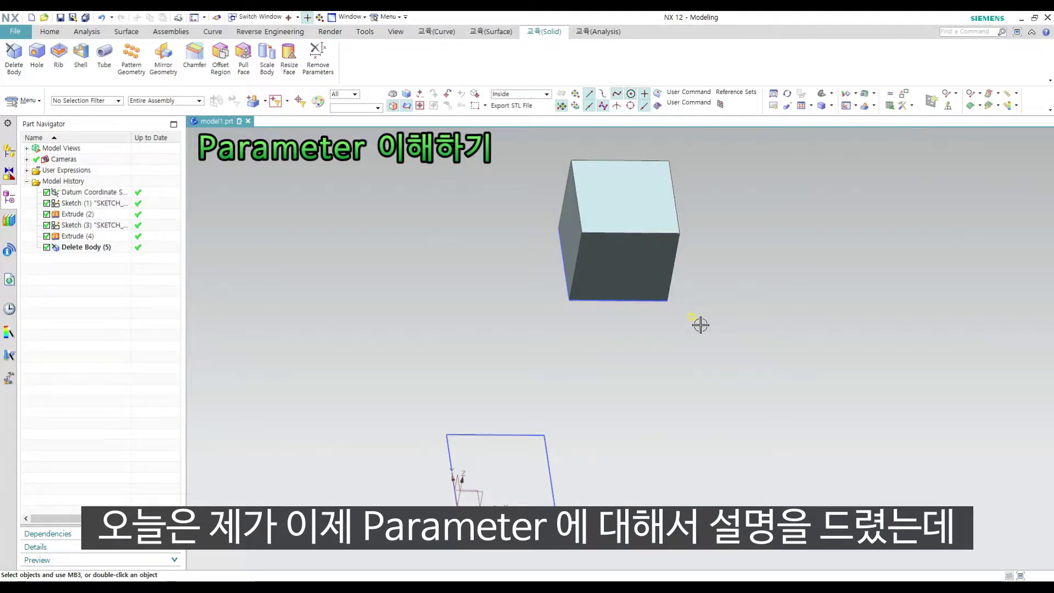
{"action": "middle_click_drag", "start_coordinate": [694, 311], "coordinate": [673, 313]}
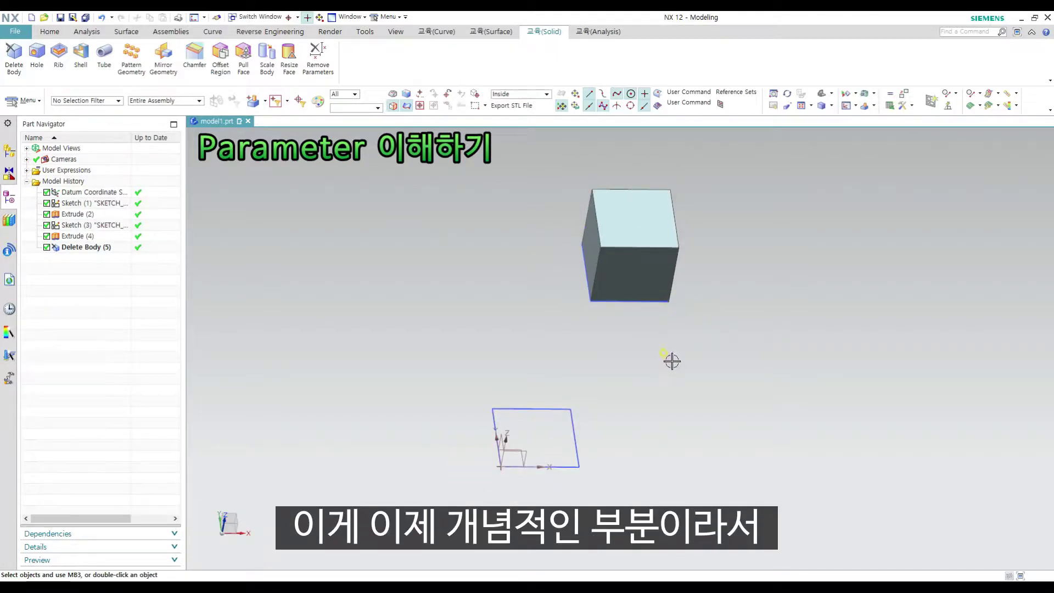